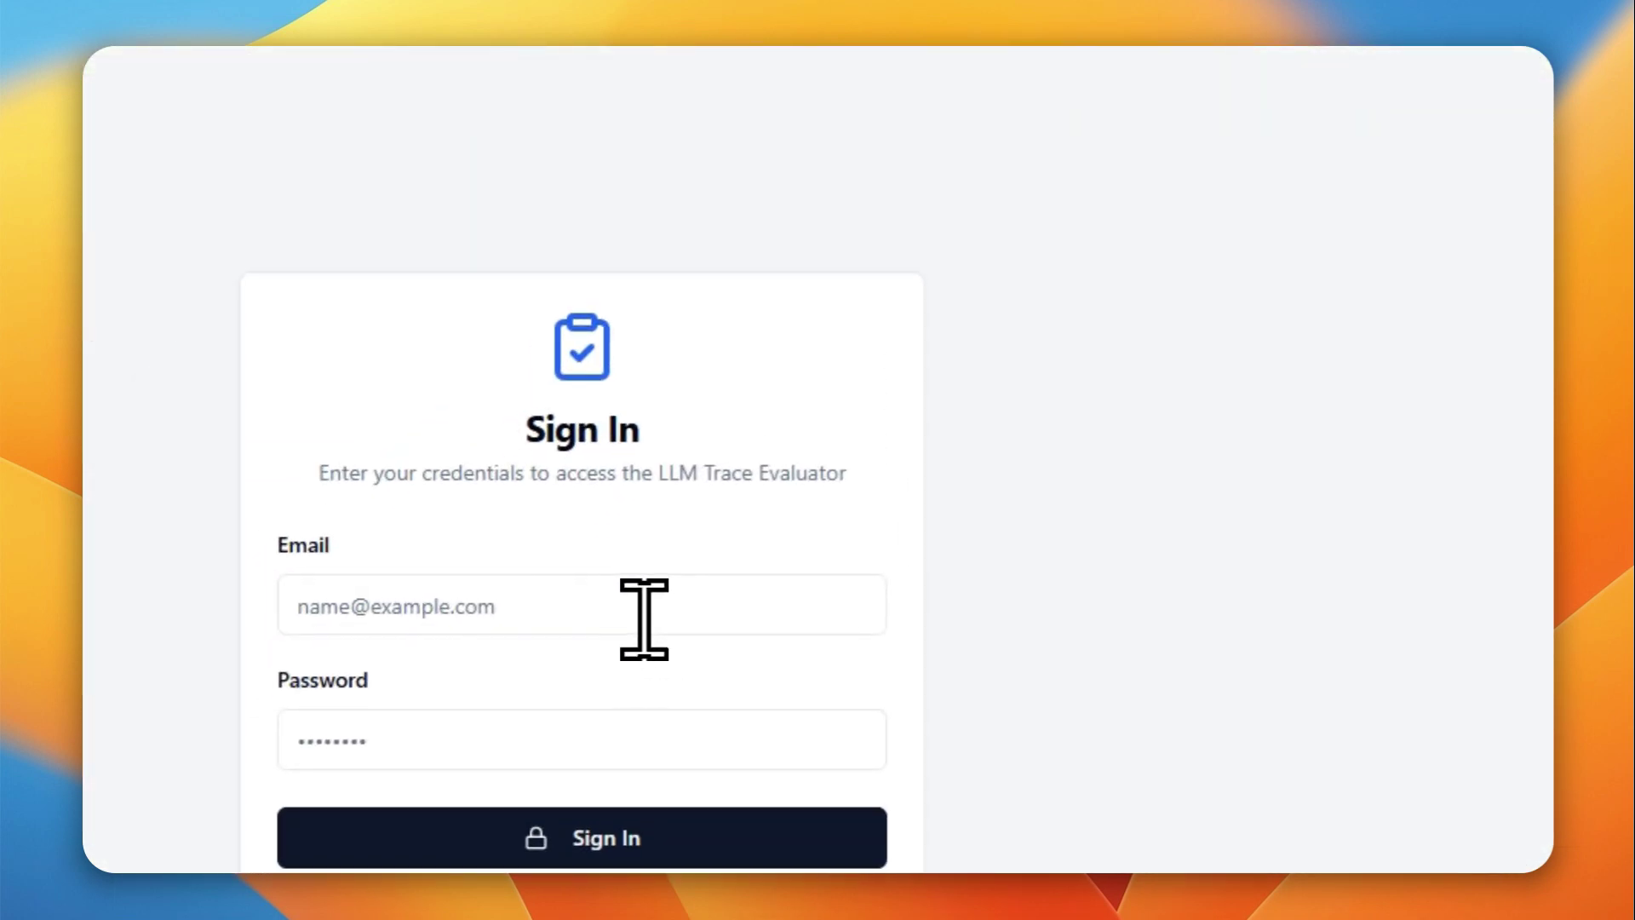
# - Sign in with the saved account credentials, confirming with the Windows PIN, to reach record 1 of 200
pyautogui.click(647, 607)
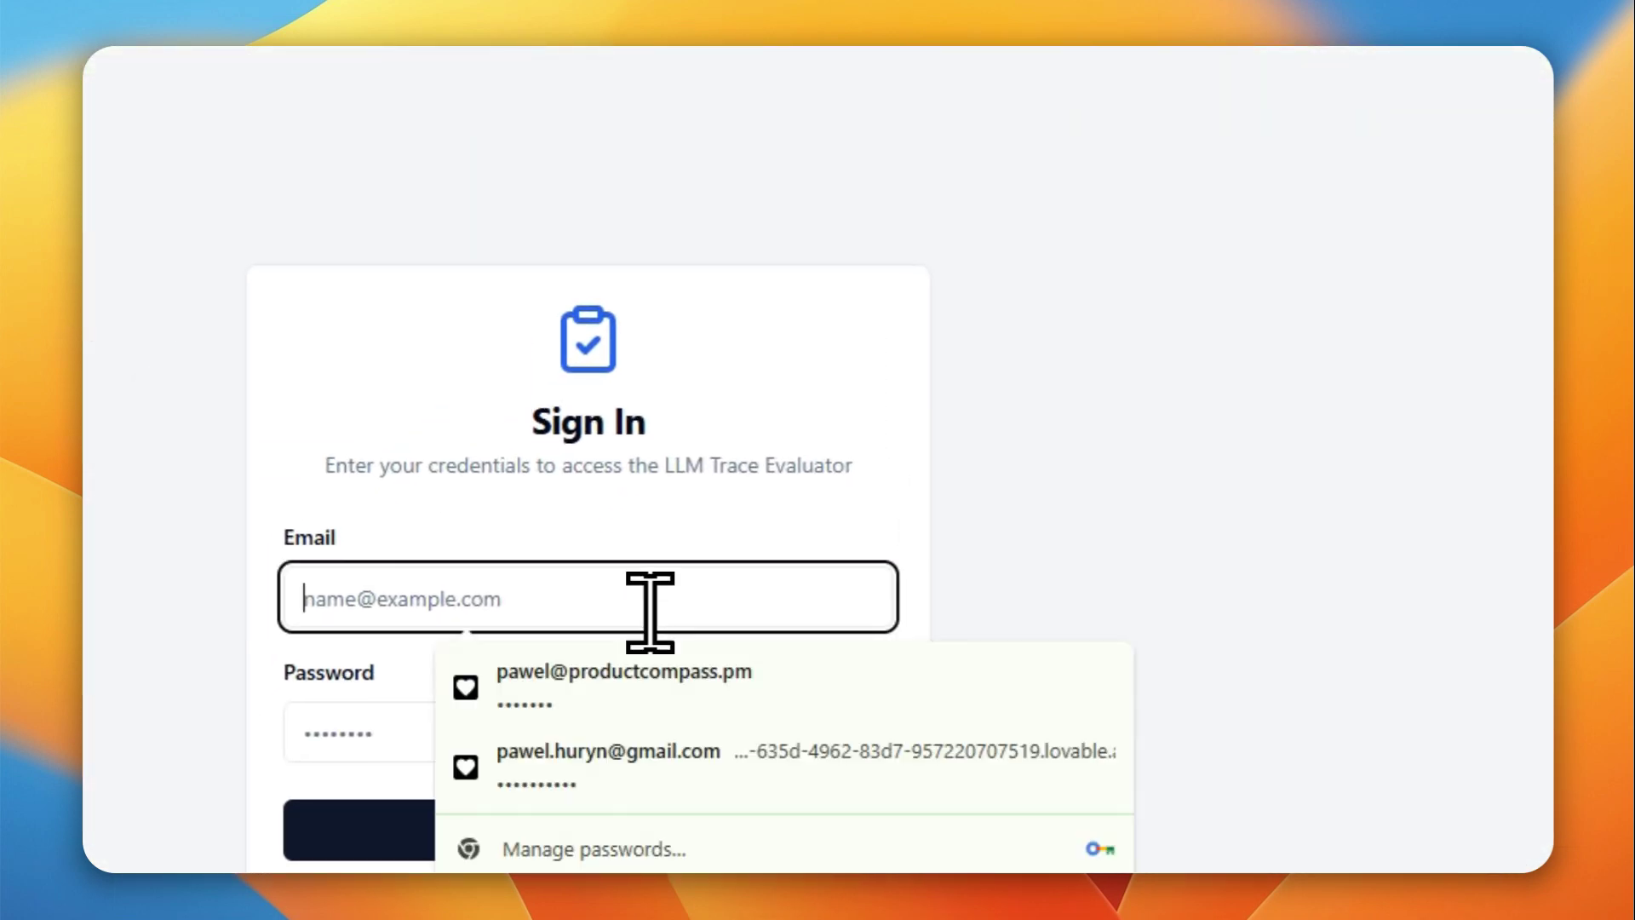
pyautogui.click(618, 673)
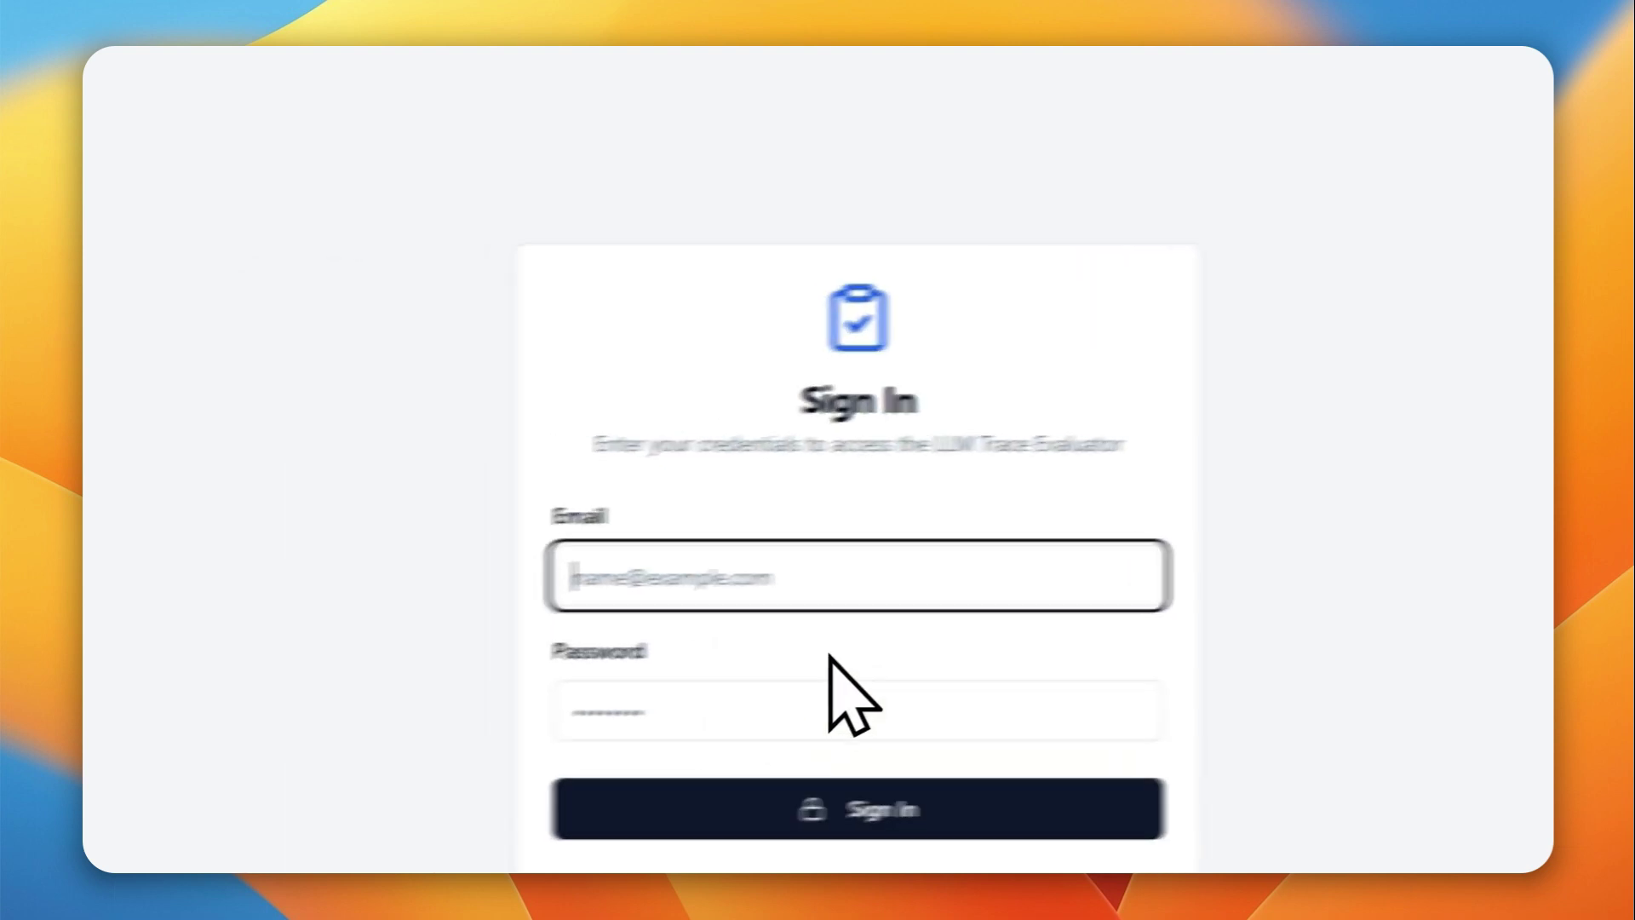
pyautogui.write('1234')
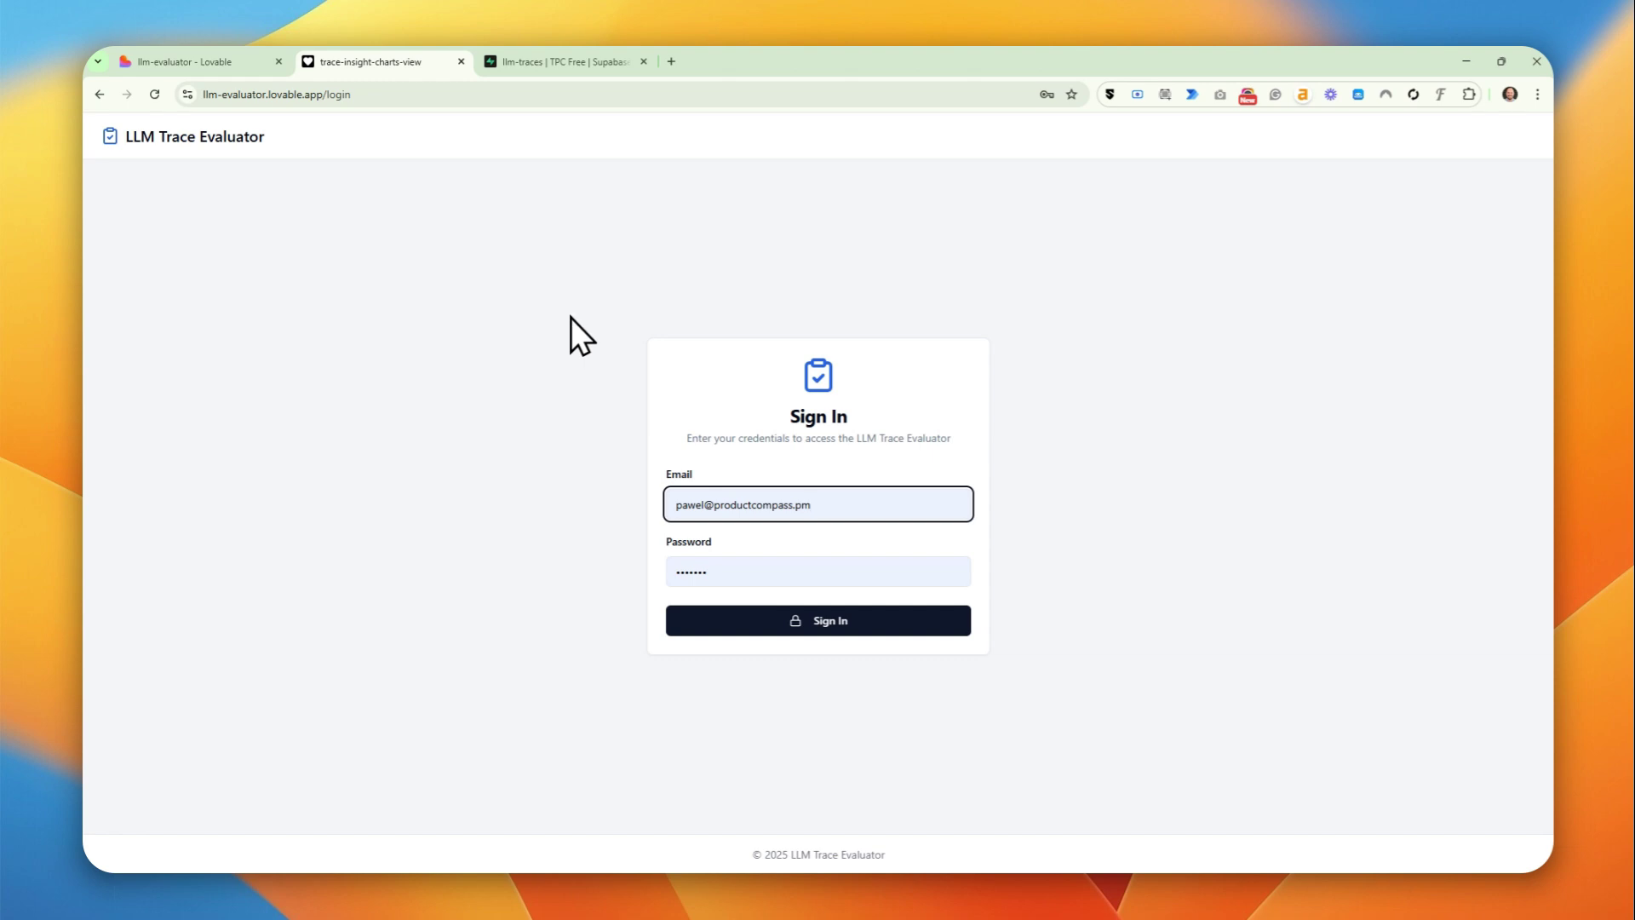
pyautogui.click(749, 586)
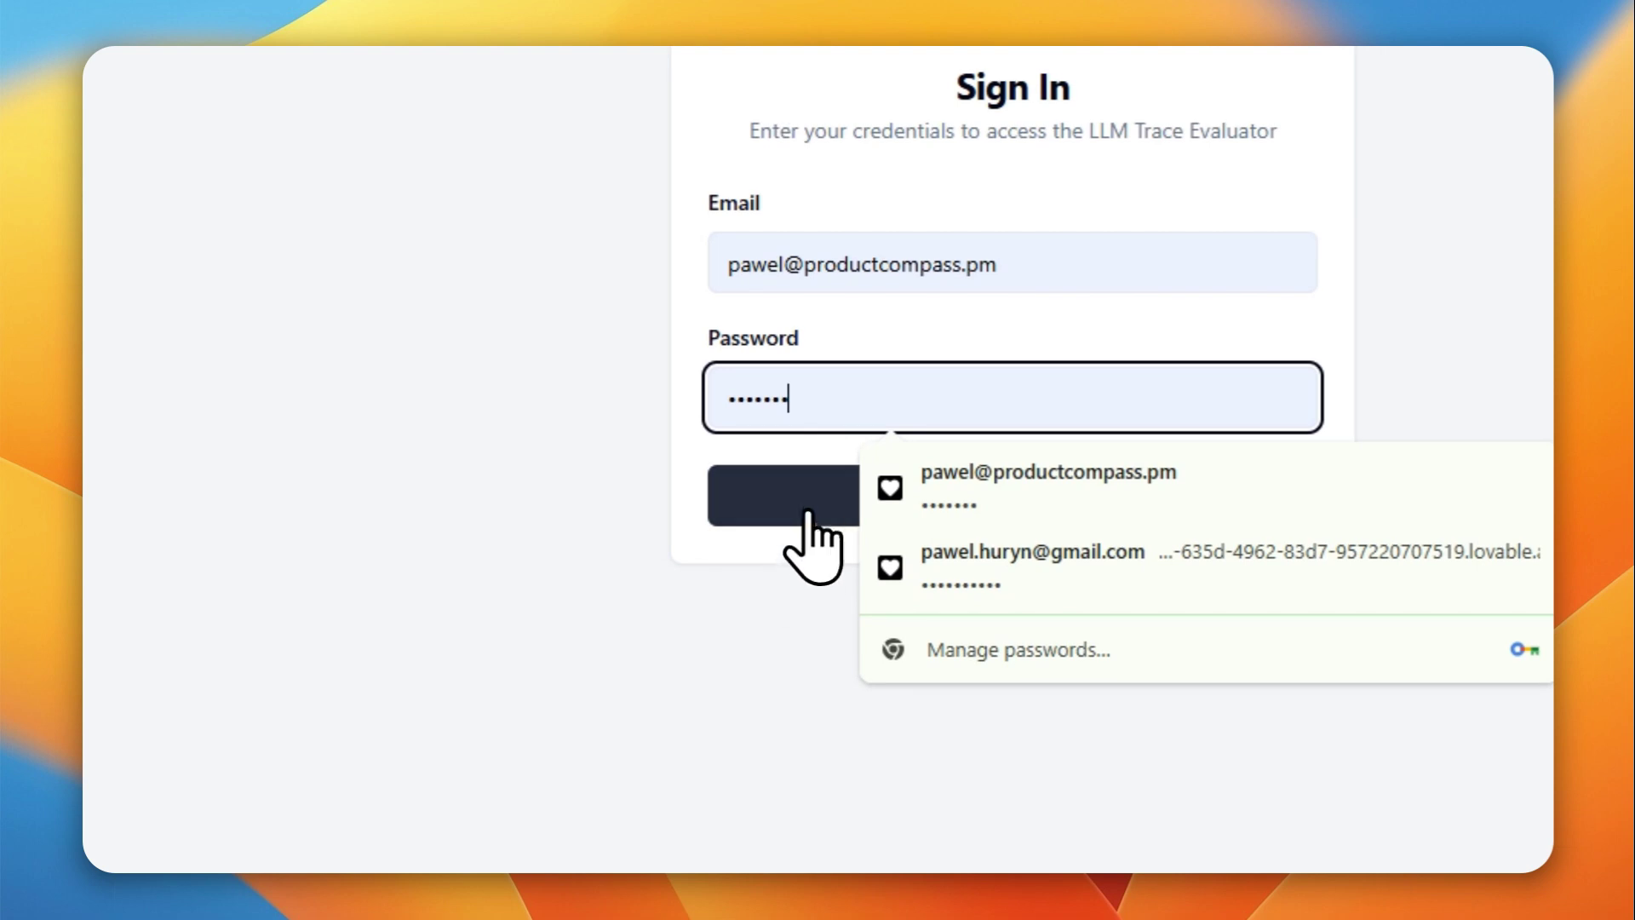
pyautogui.click(807, 512)
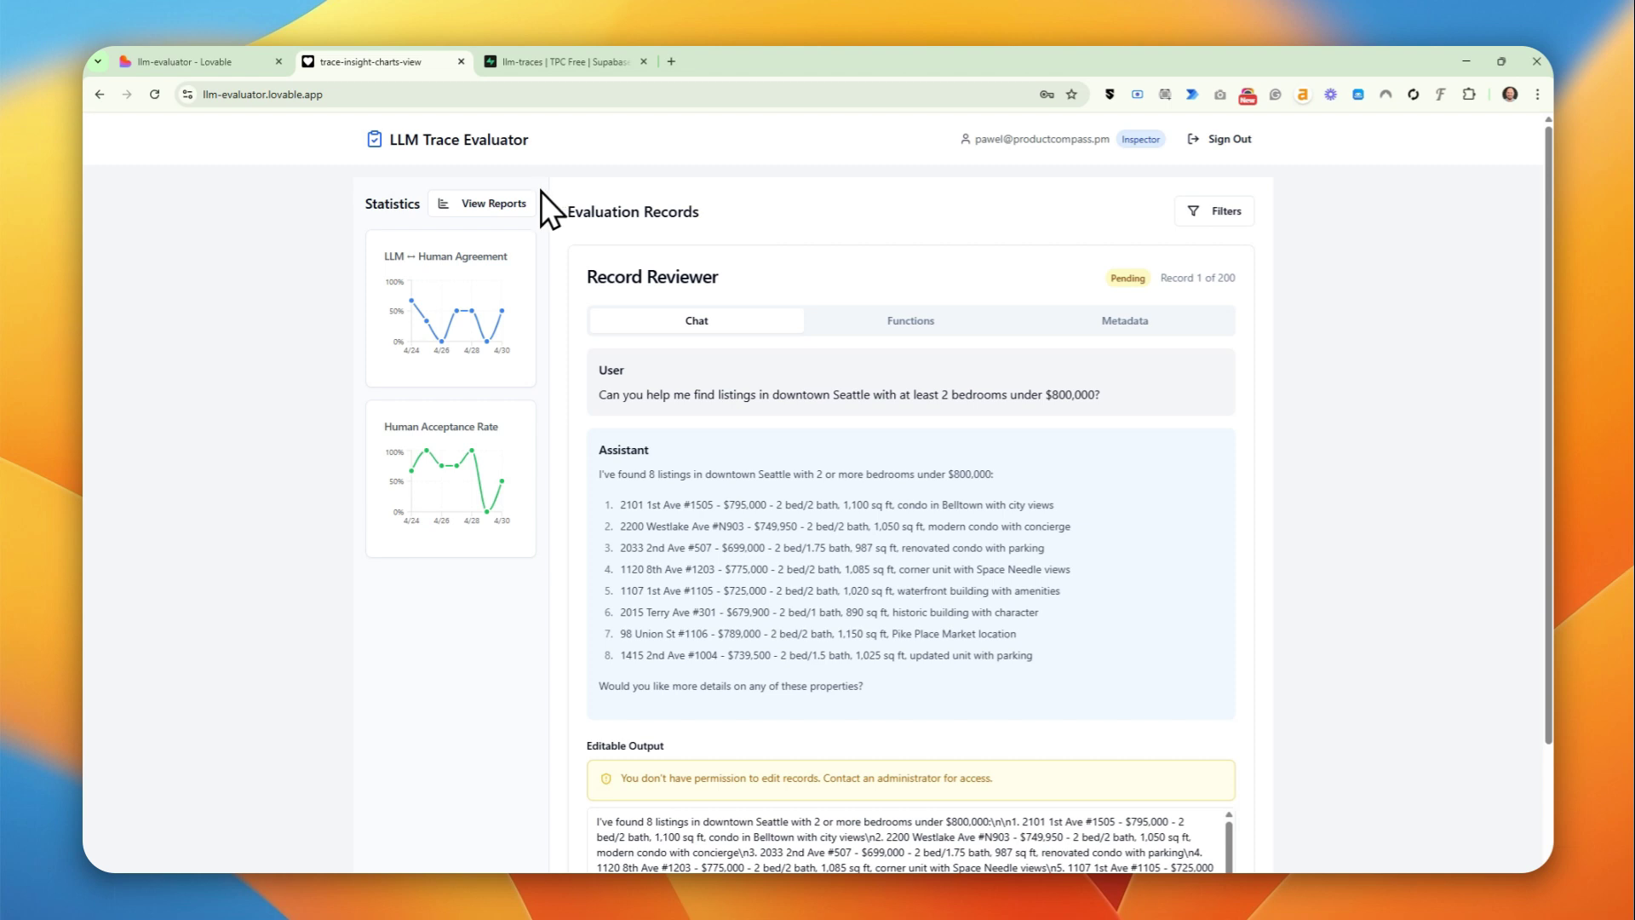
# - Move from record 1 to record 2's Ballard market analysis and show function_4's call in its Functions tab
pyautogui.scroll(-2, 779, 533)
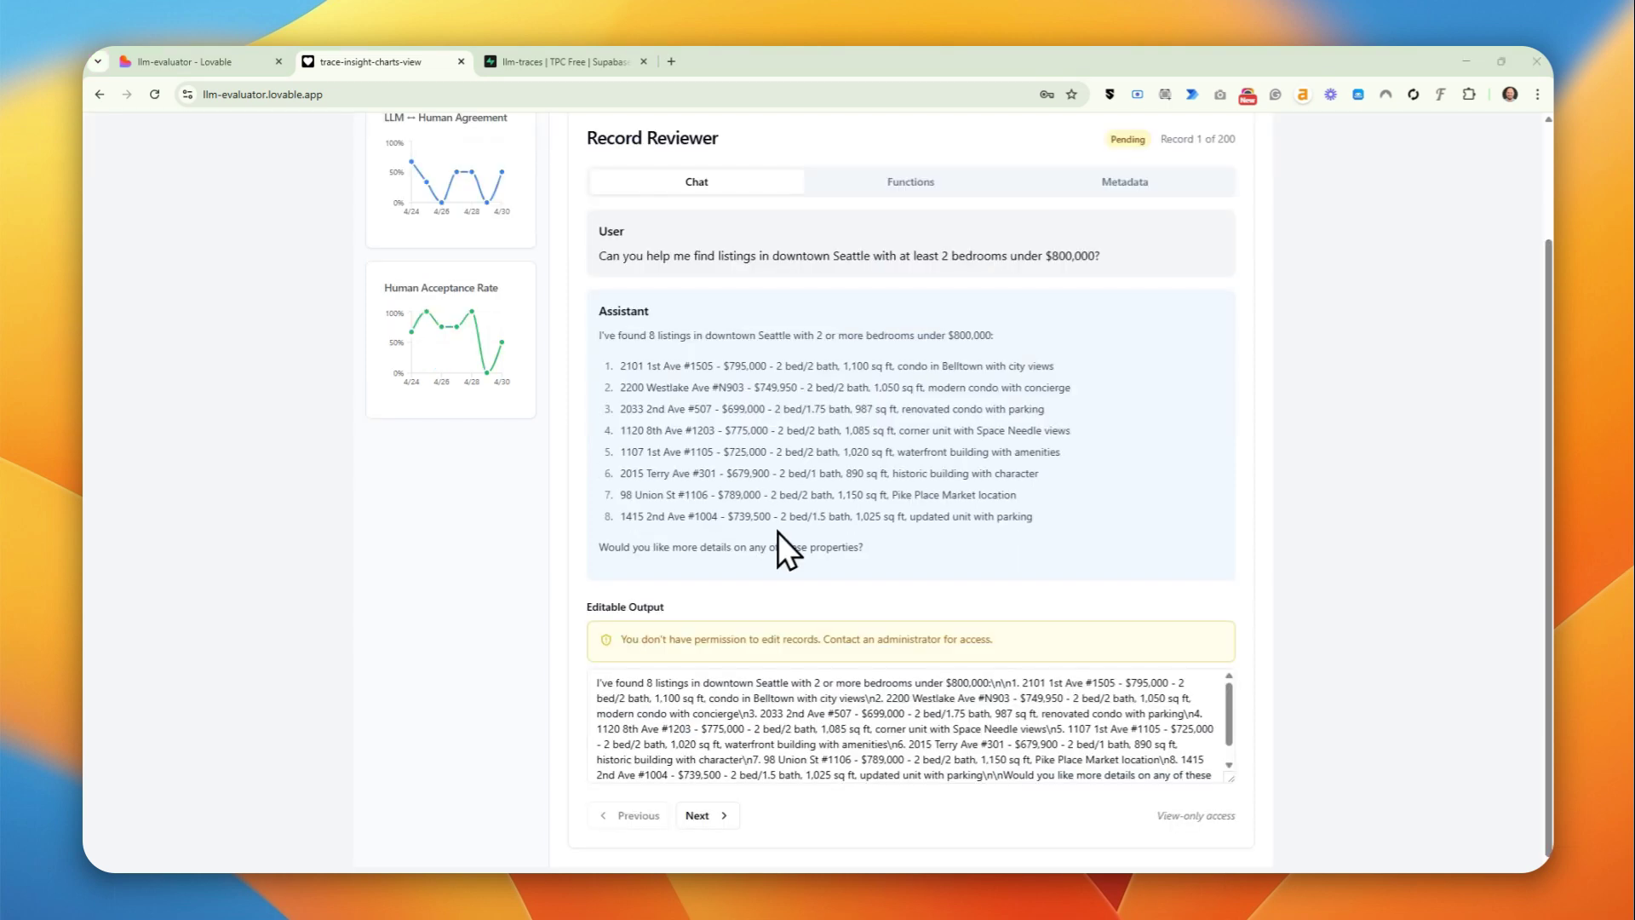
pyautogui.scroll(2, 778, 533)
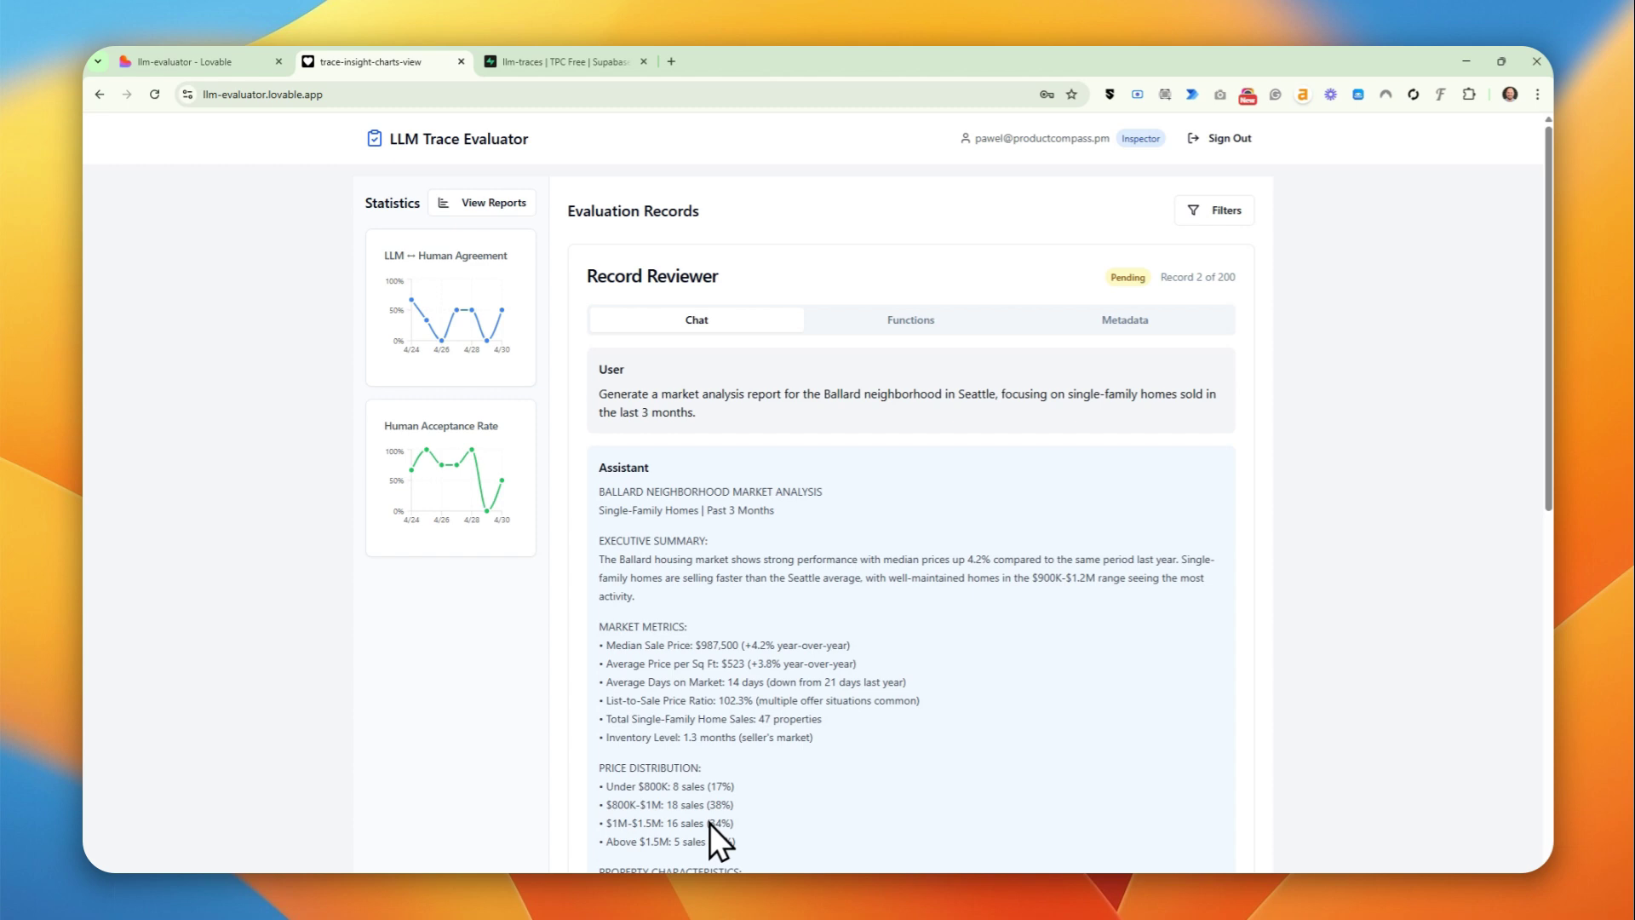
pyautogui.scroll(-8, 708, 824)
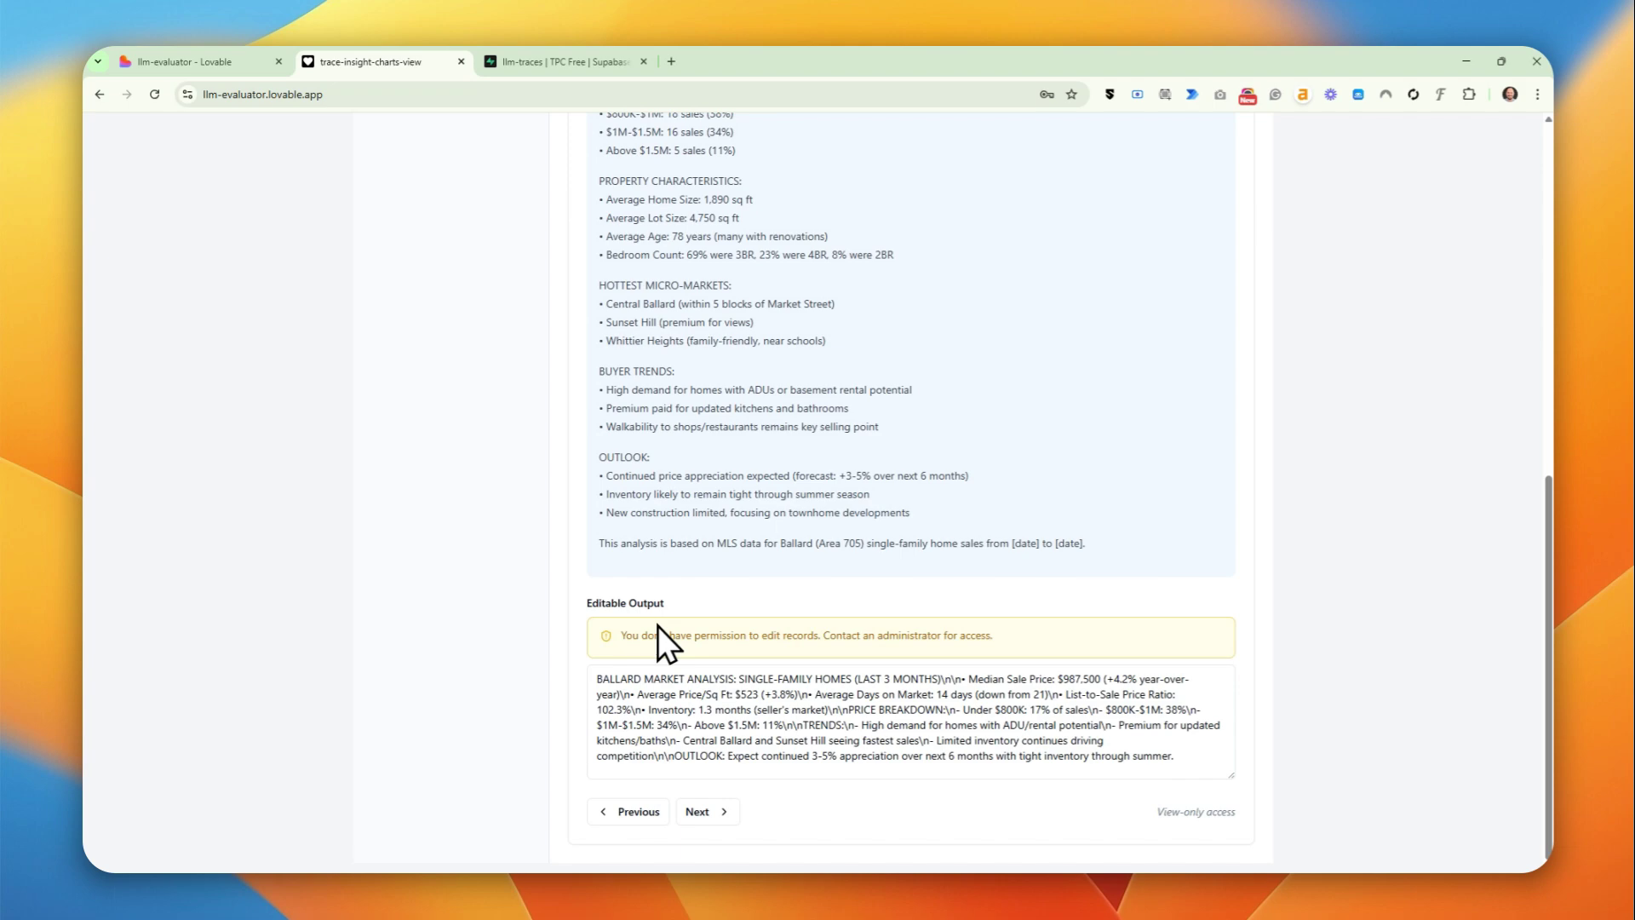
pyautogui.scroll(15, 657, 626)
pyautogui.click(791, 429)
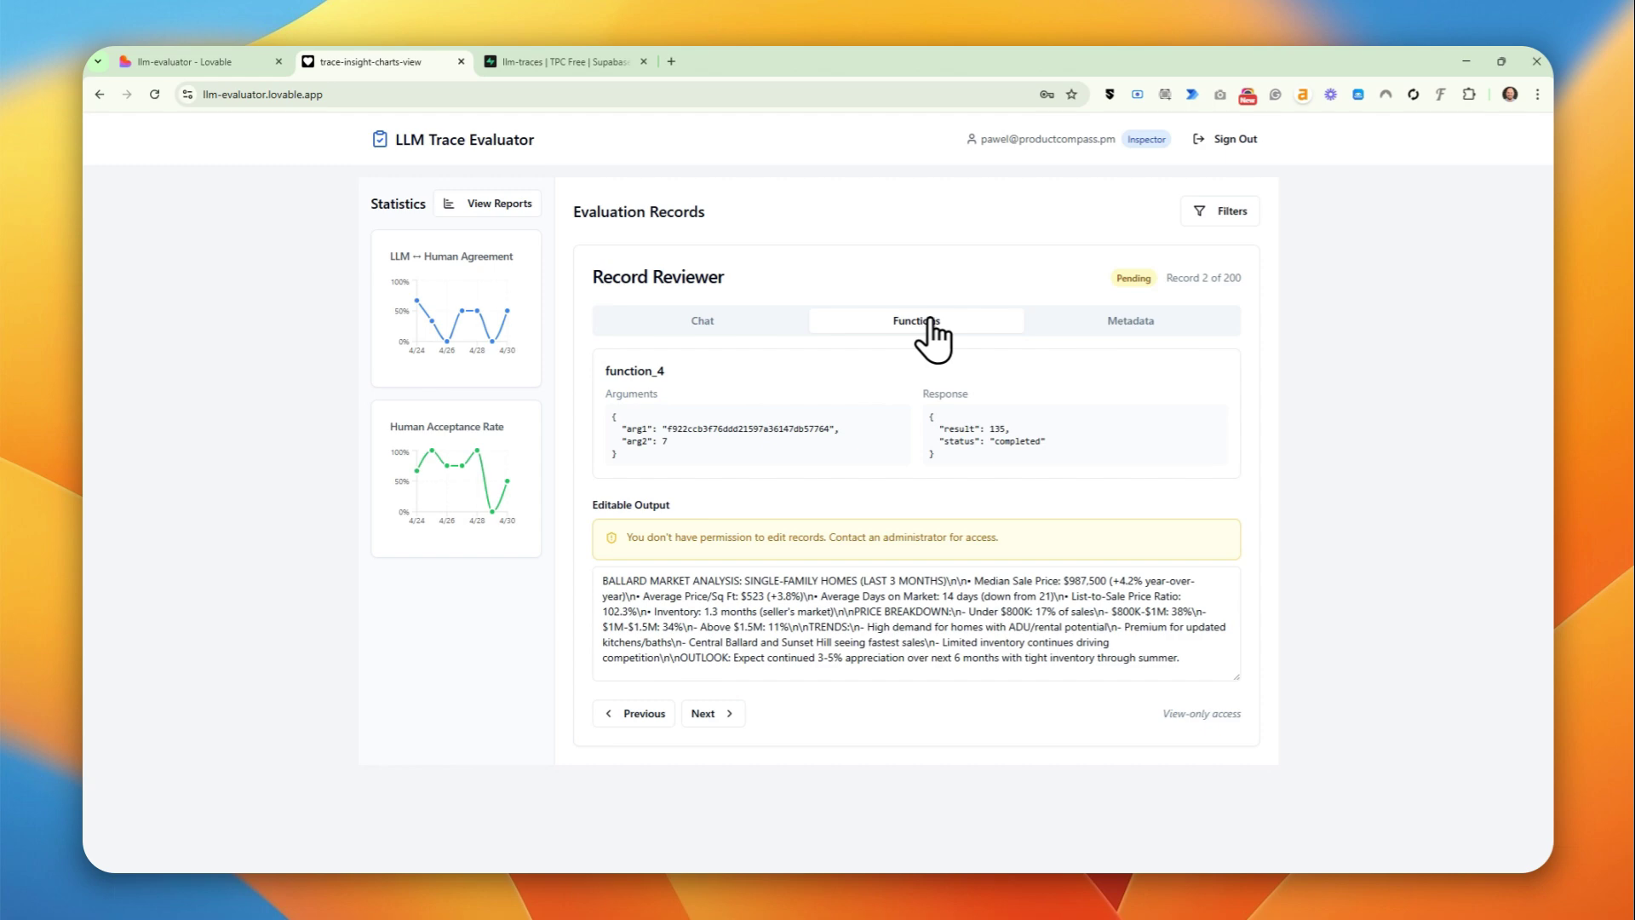
# - Show record 2's Metadata tab, highlighting its Pending status and the LLM Score label
pyautogui.click(1123, 322)
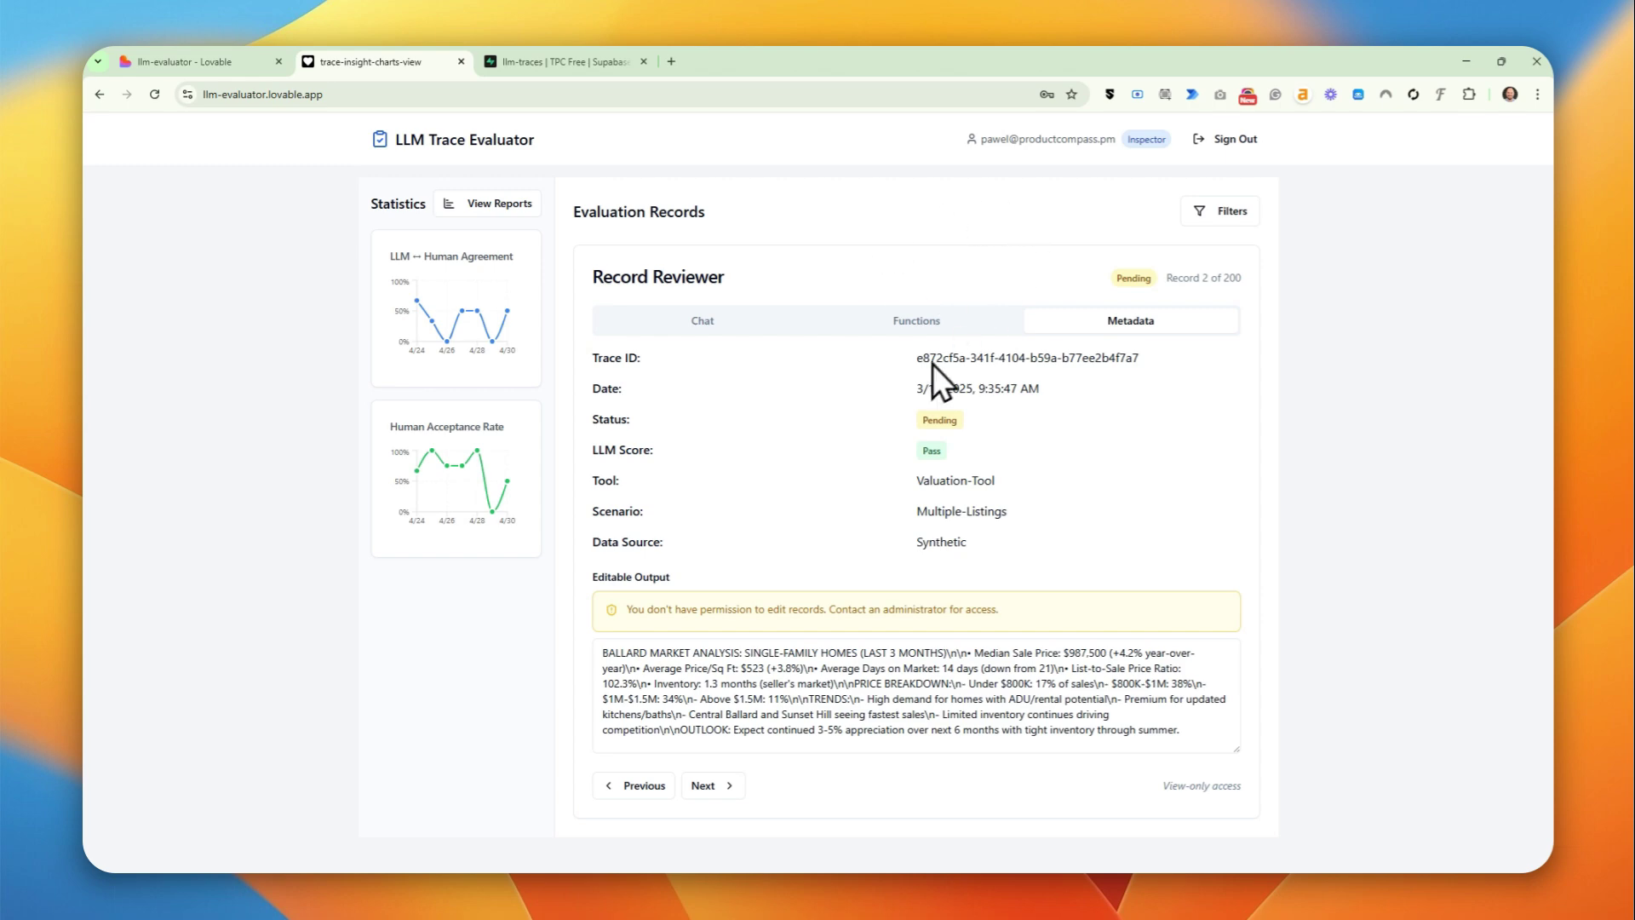
pyautogui.doubleClick(940, 419)
pyautogui.moveTo(594, 450); pyautogui.dragTo(654, 447)
# - Open Detailed Reports, check the Tool, Scenario and Data Source filters, and group stats by month, then quarter
pyautogui.click(498, 204)
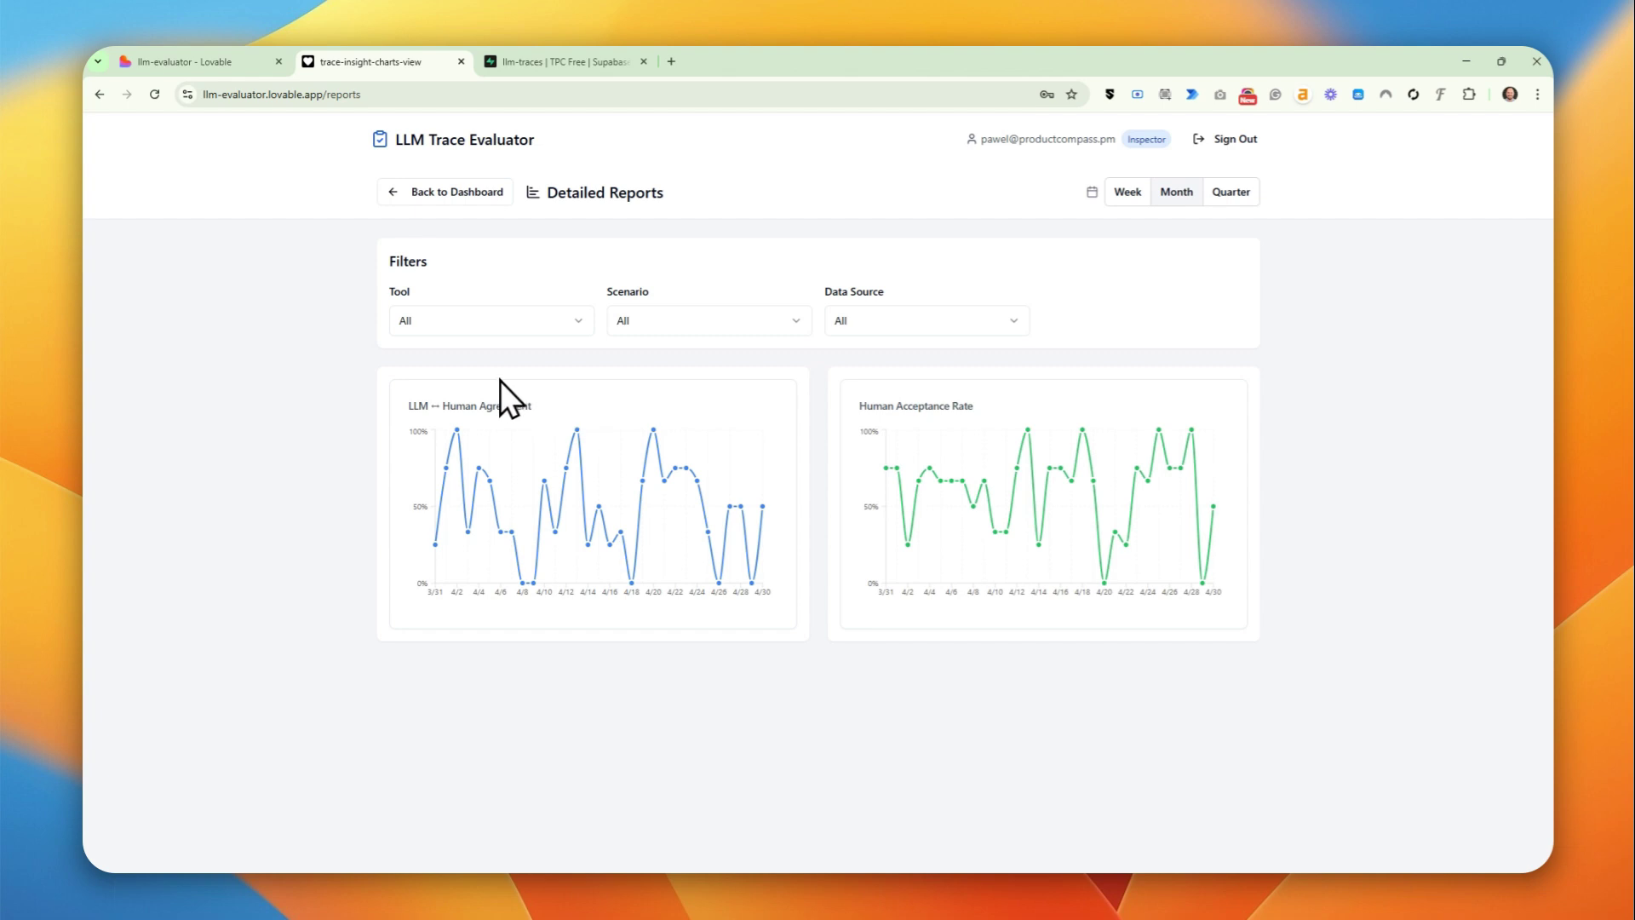
pyautogui.click(486, 318)
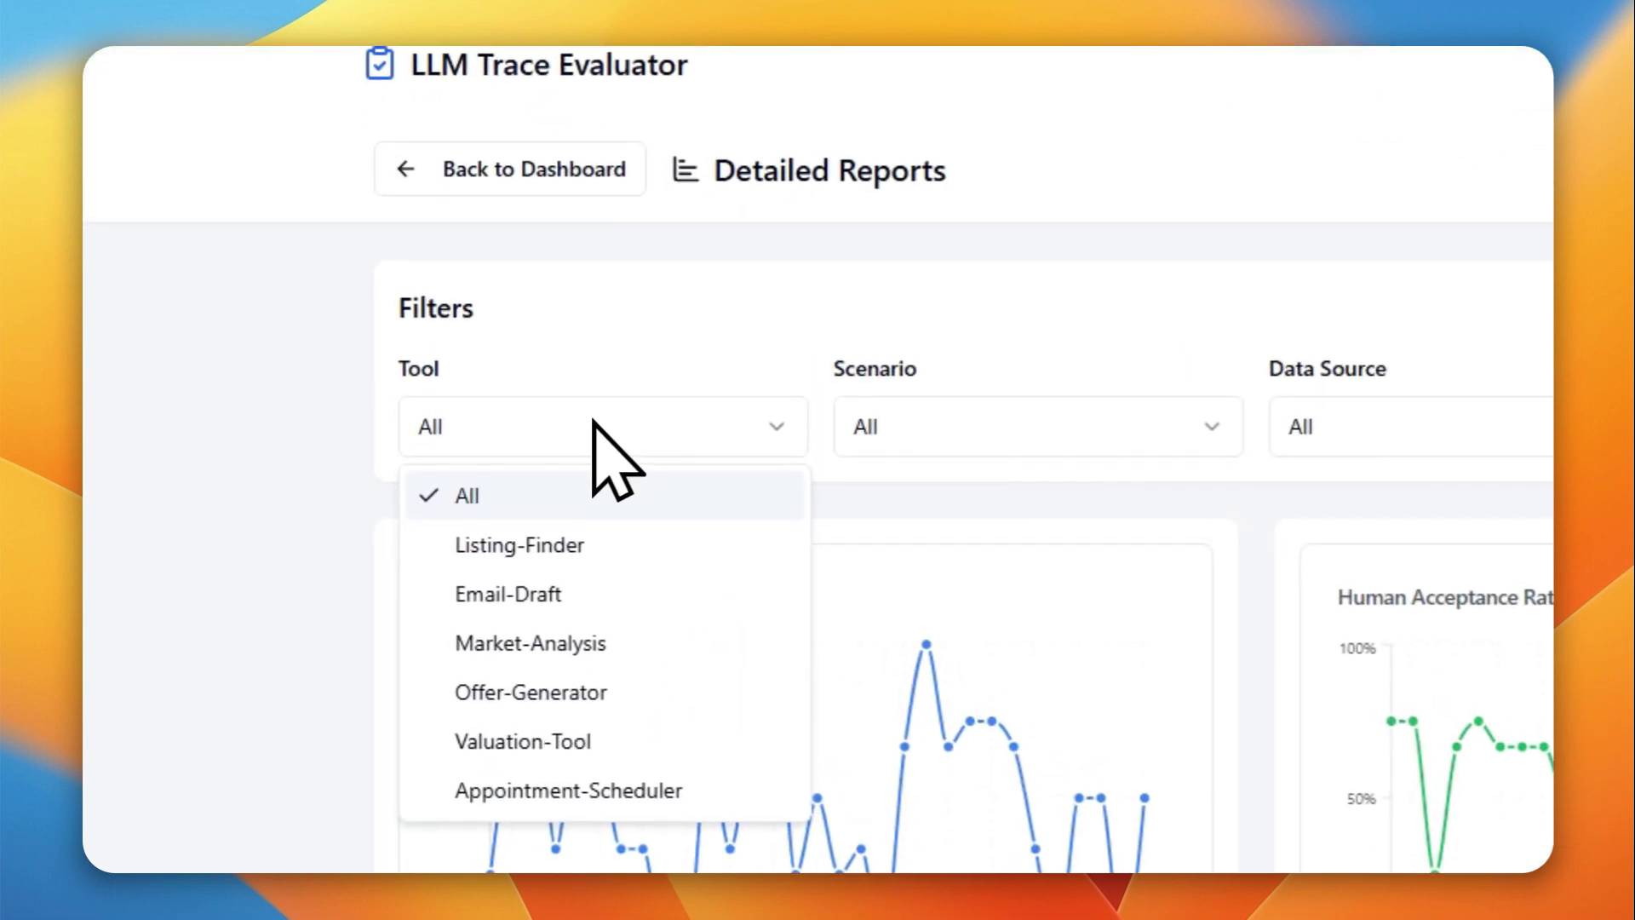
pyautogui.click(950, 434)
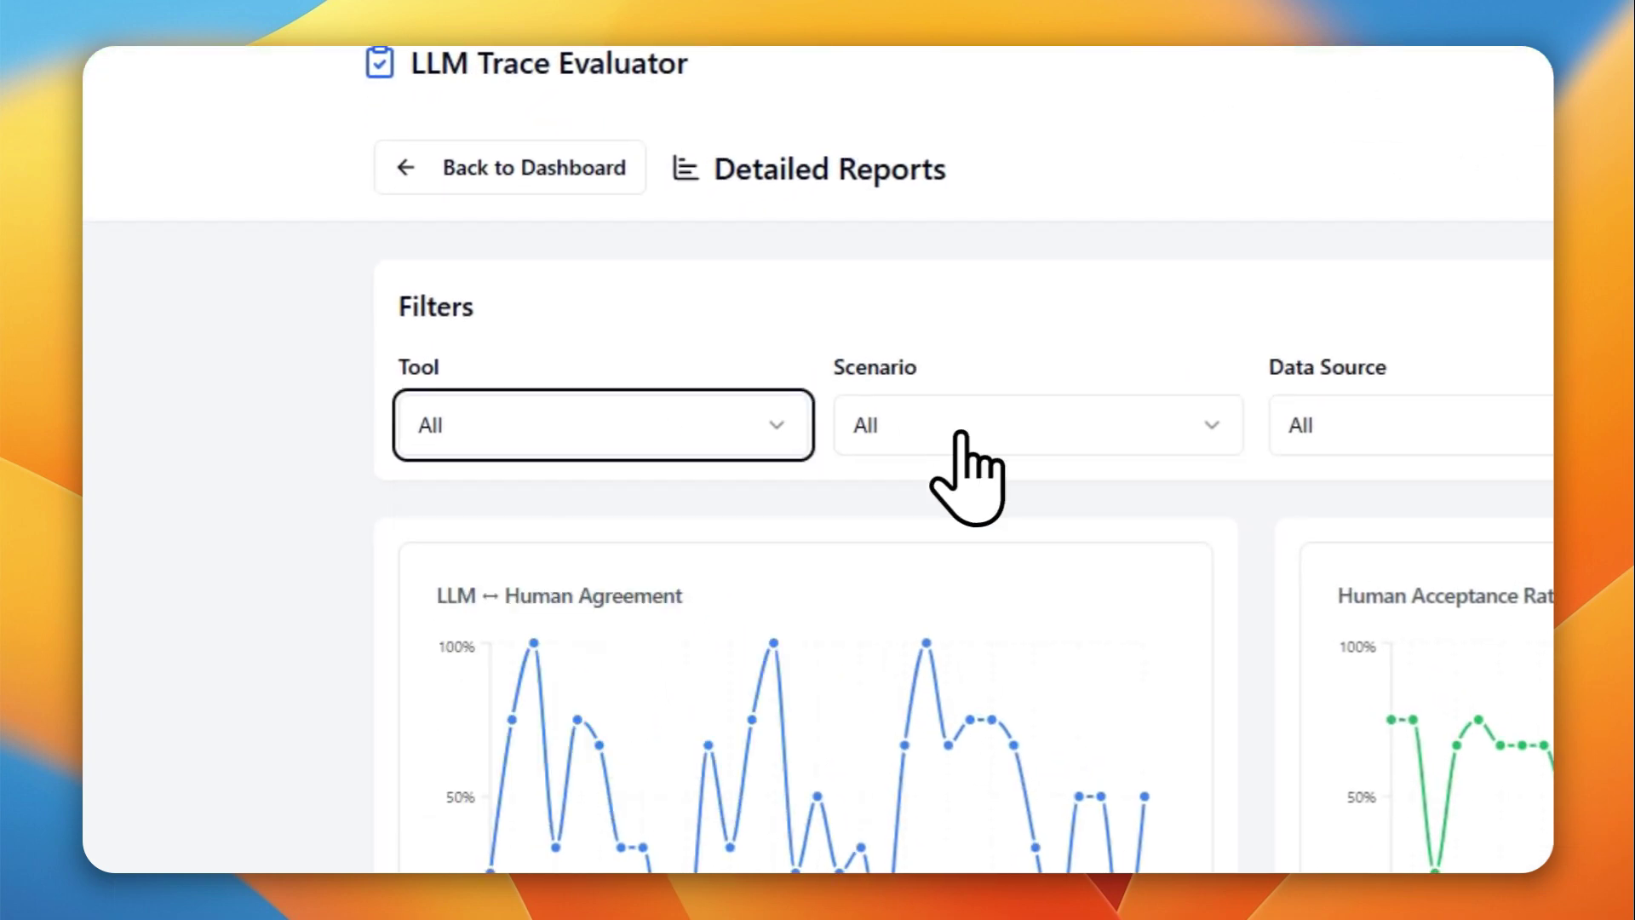
pyautogui.click(1054, 434)
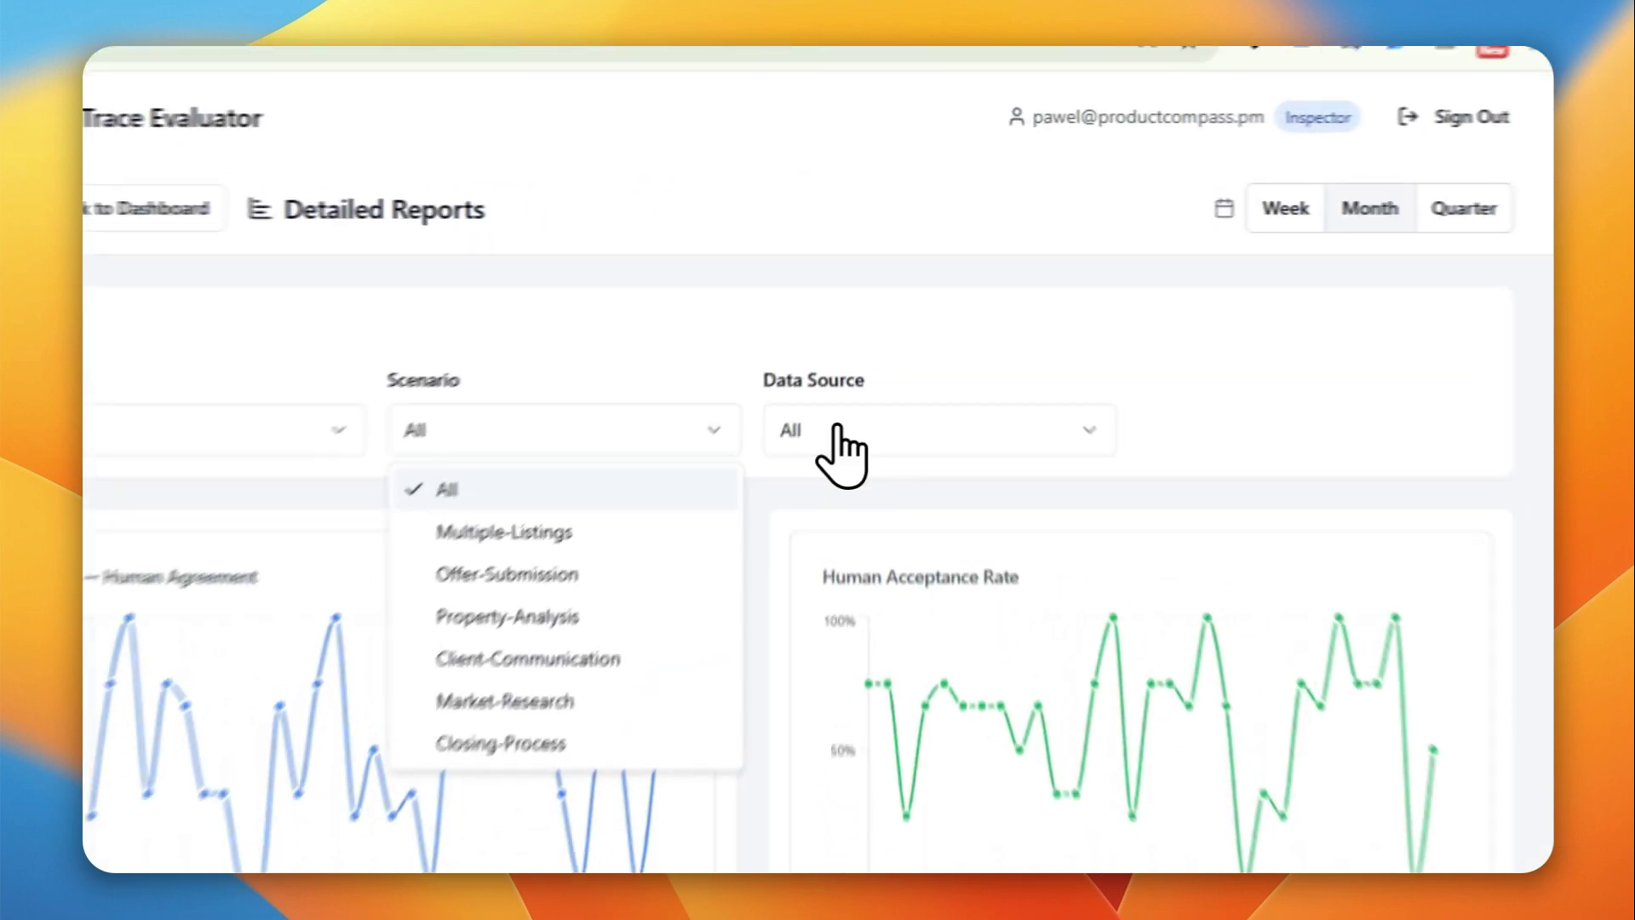
pyautogui.click(843, 444)
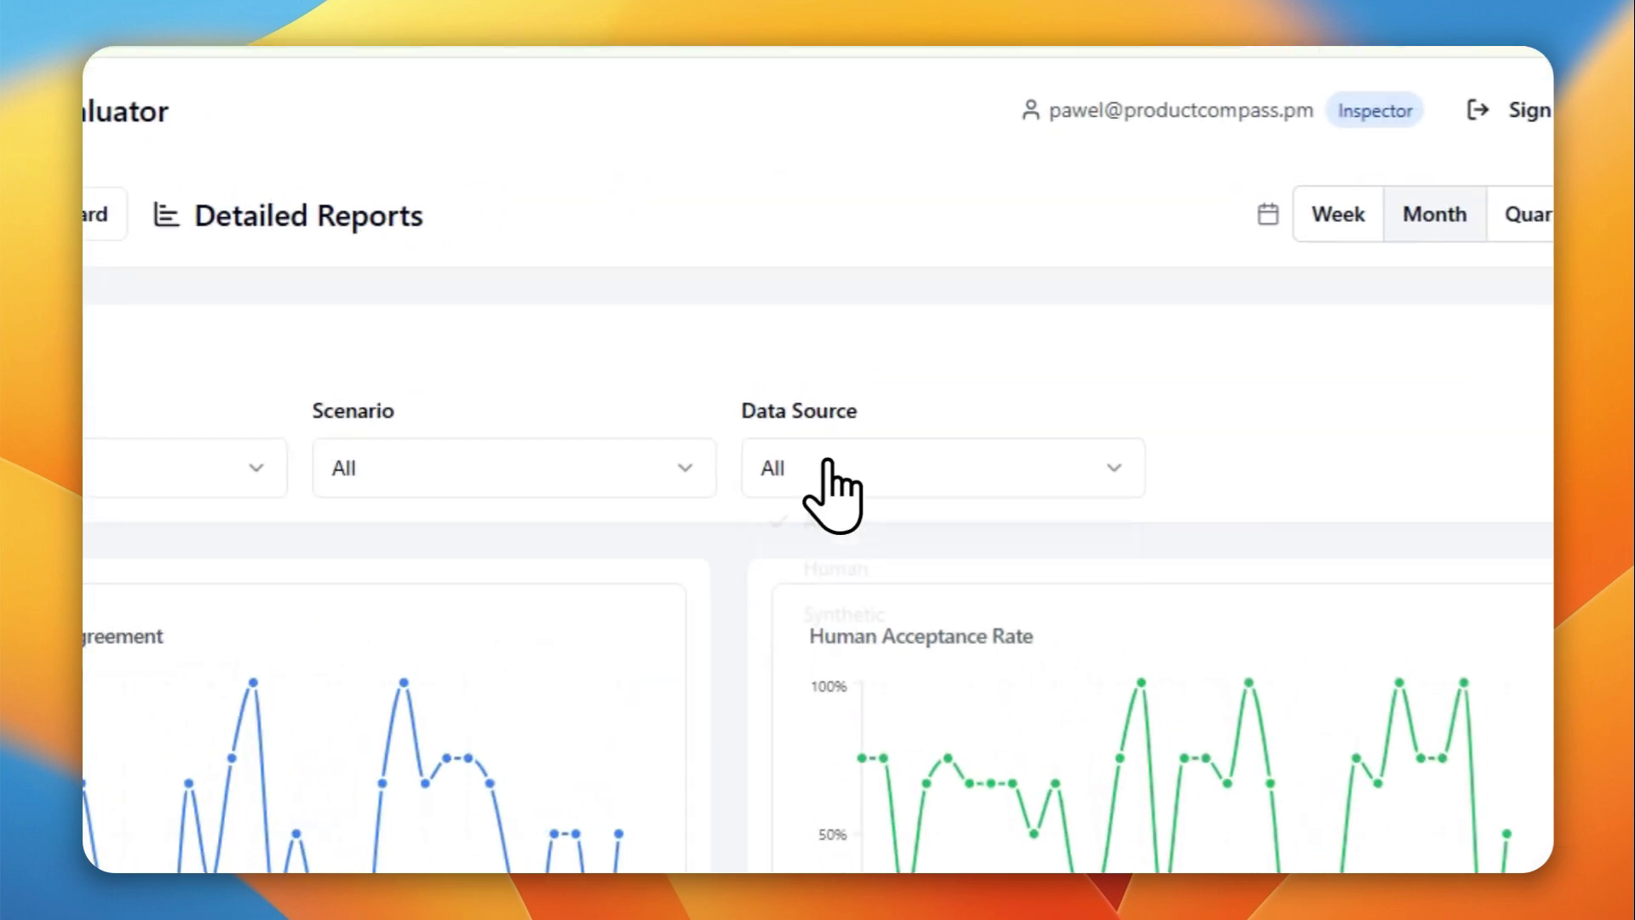
pyautogui.click(837, 430)
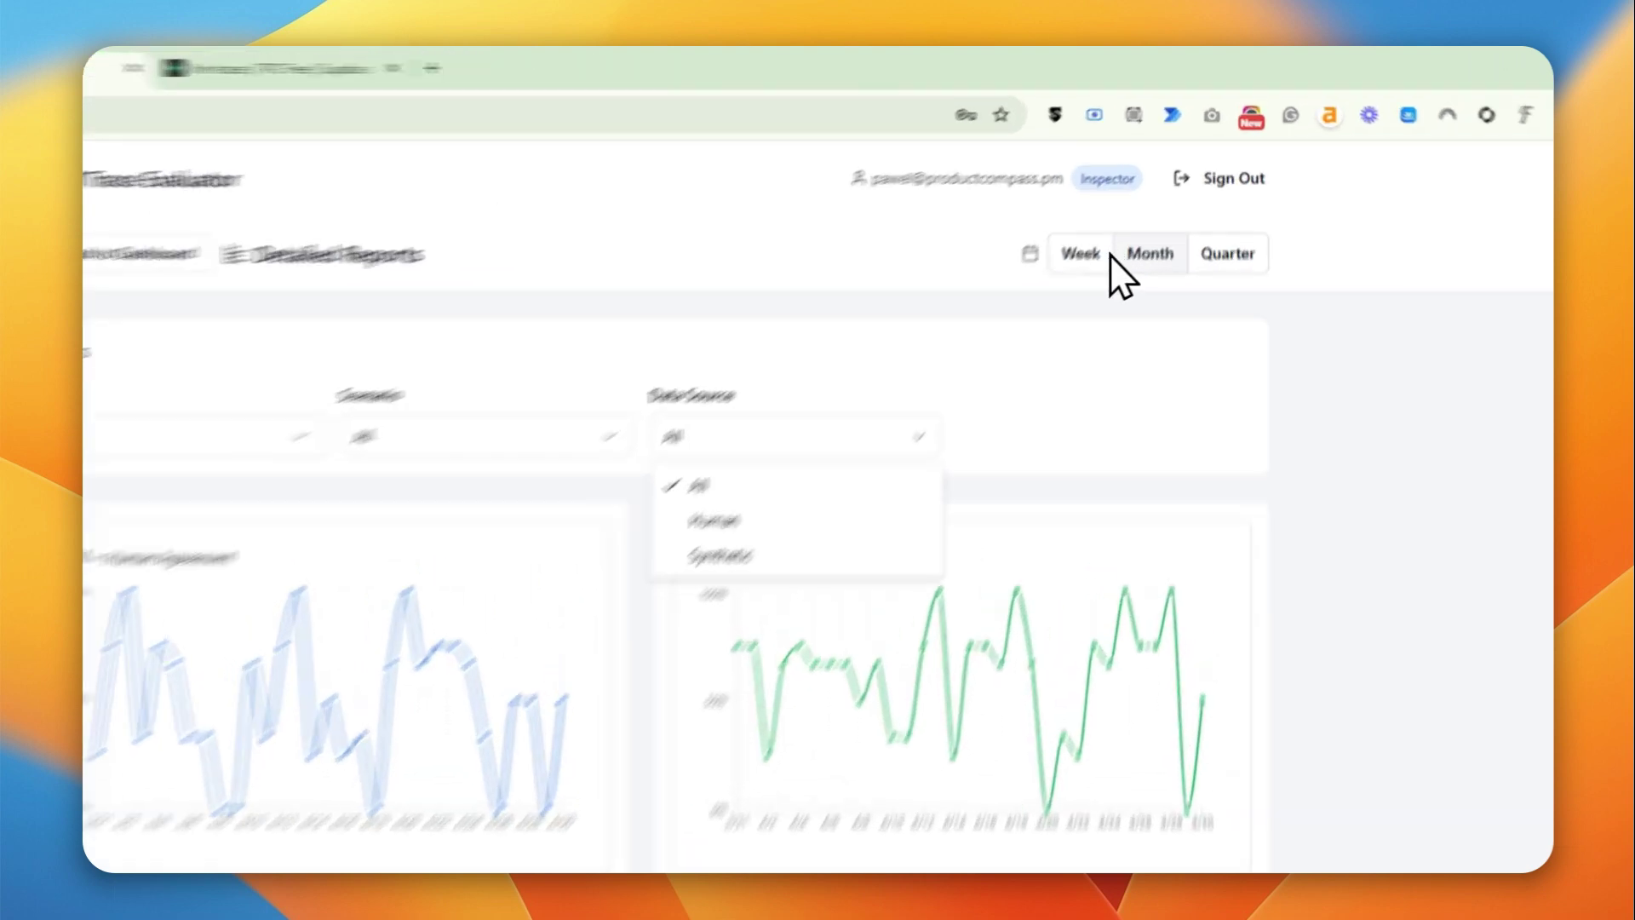
pyautogui.click(1133, 199)
pyautogui.click(1106, 334)
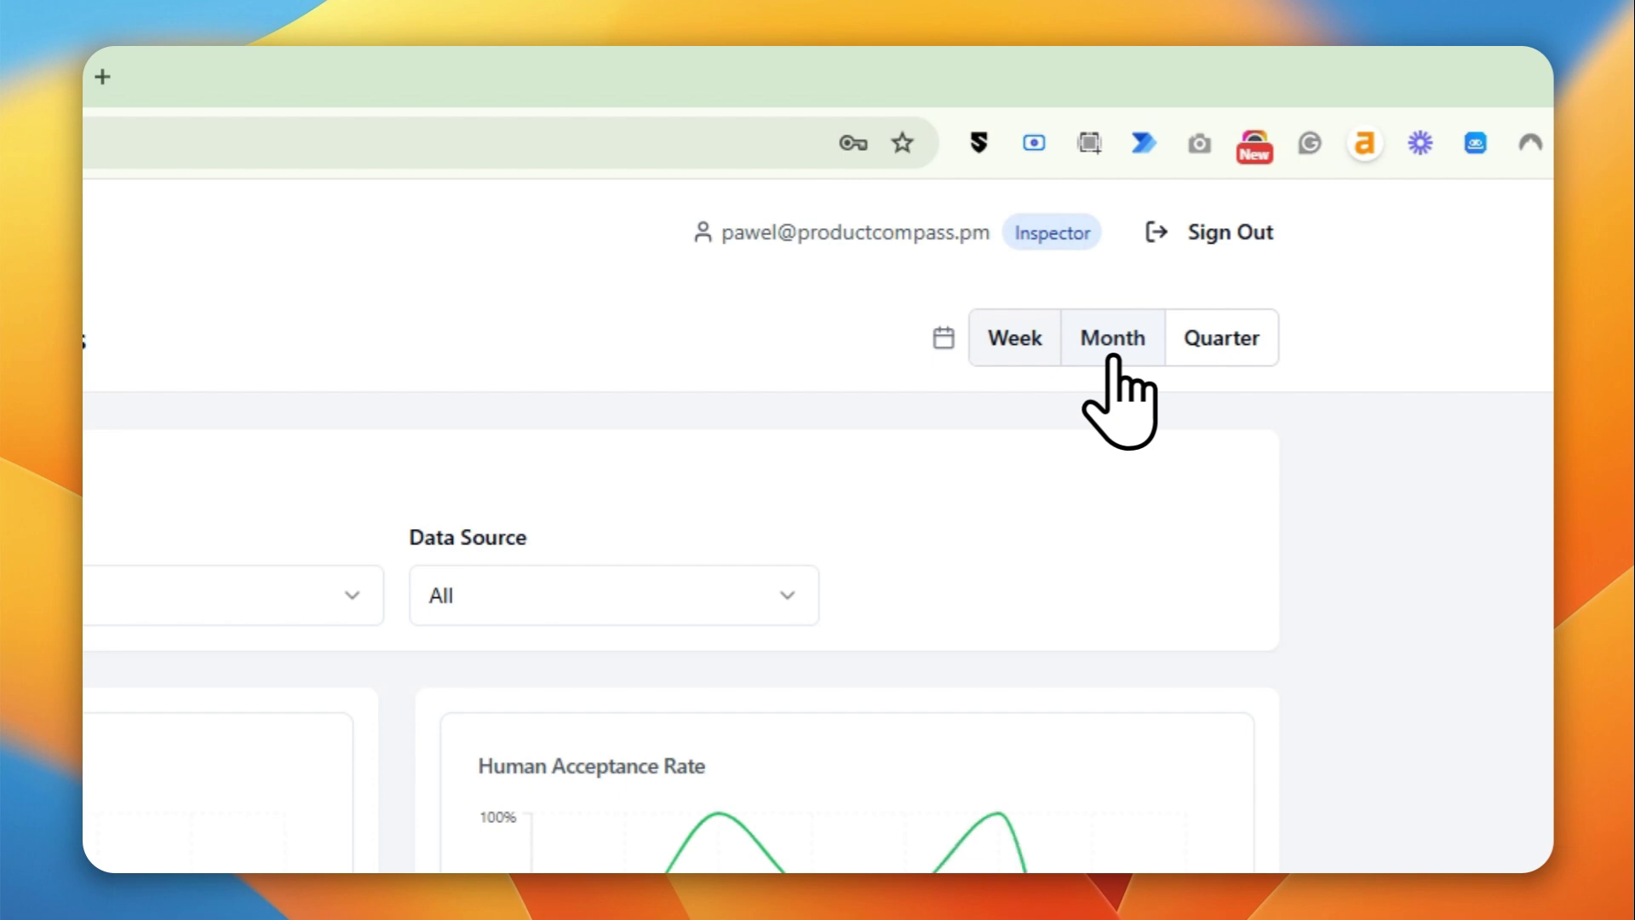
pyautogui.click(1247, 340)
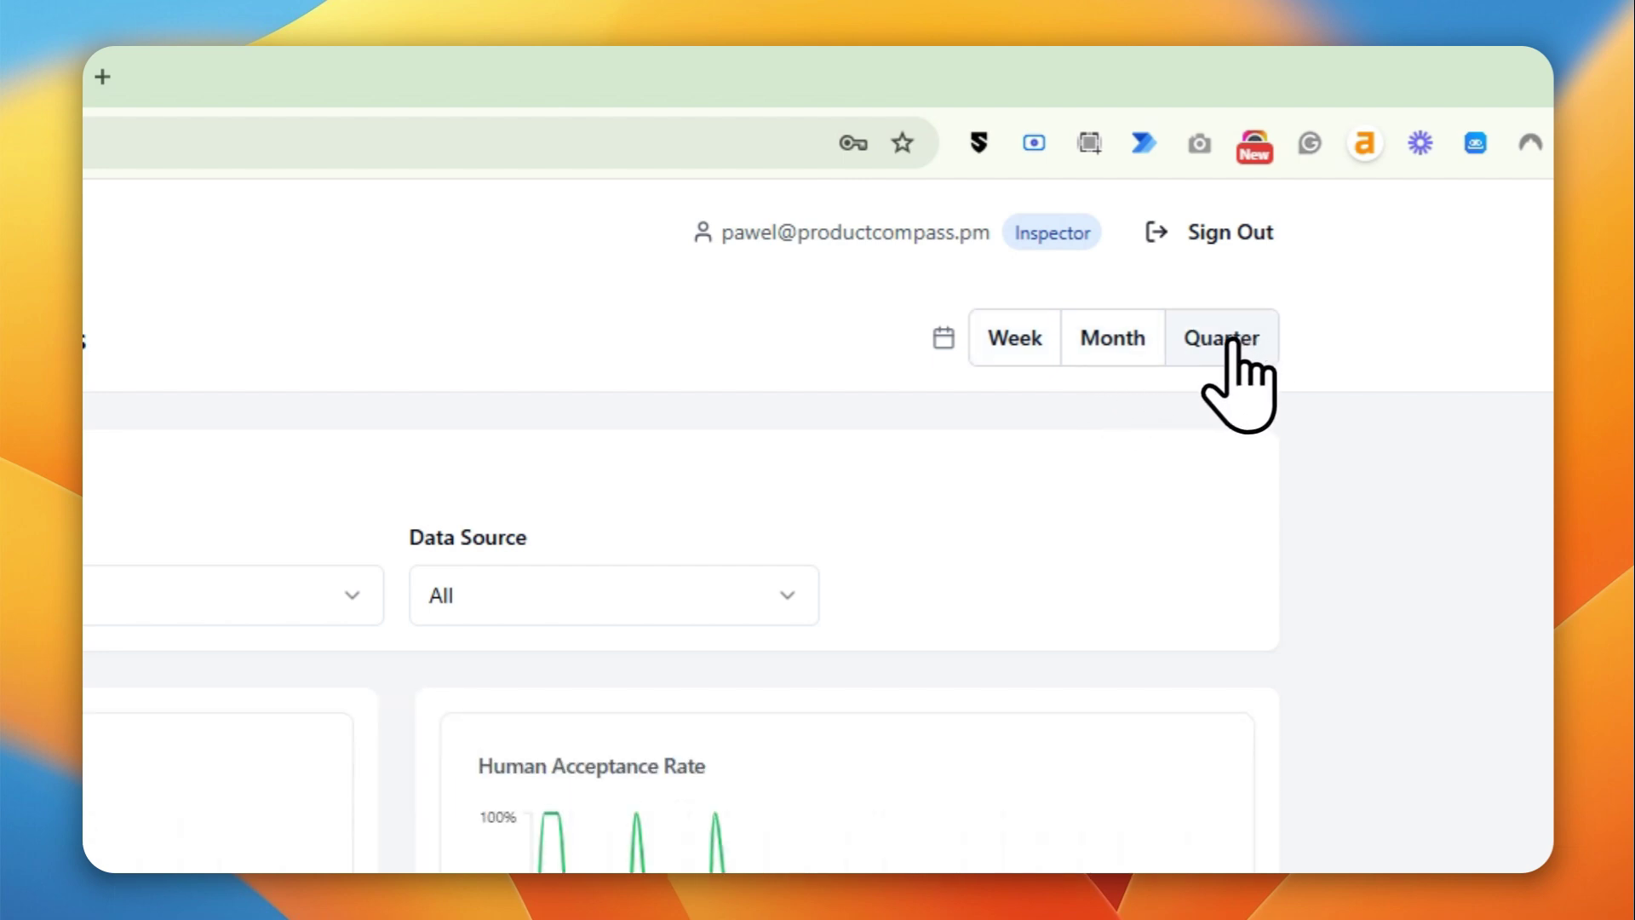
# - Return to the dashboard and look over the first pending, view-only record
pyautogui.click(657, 339)
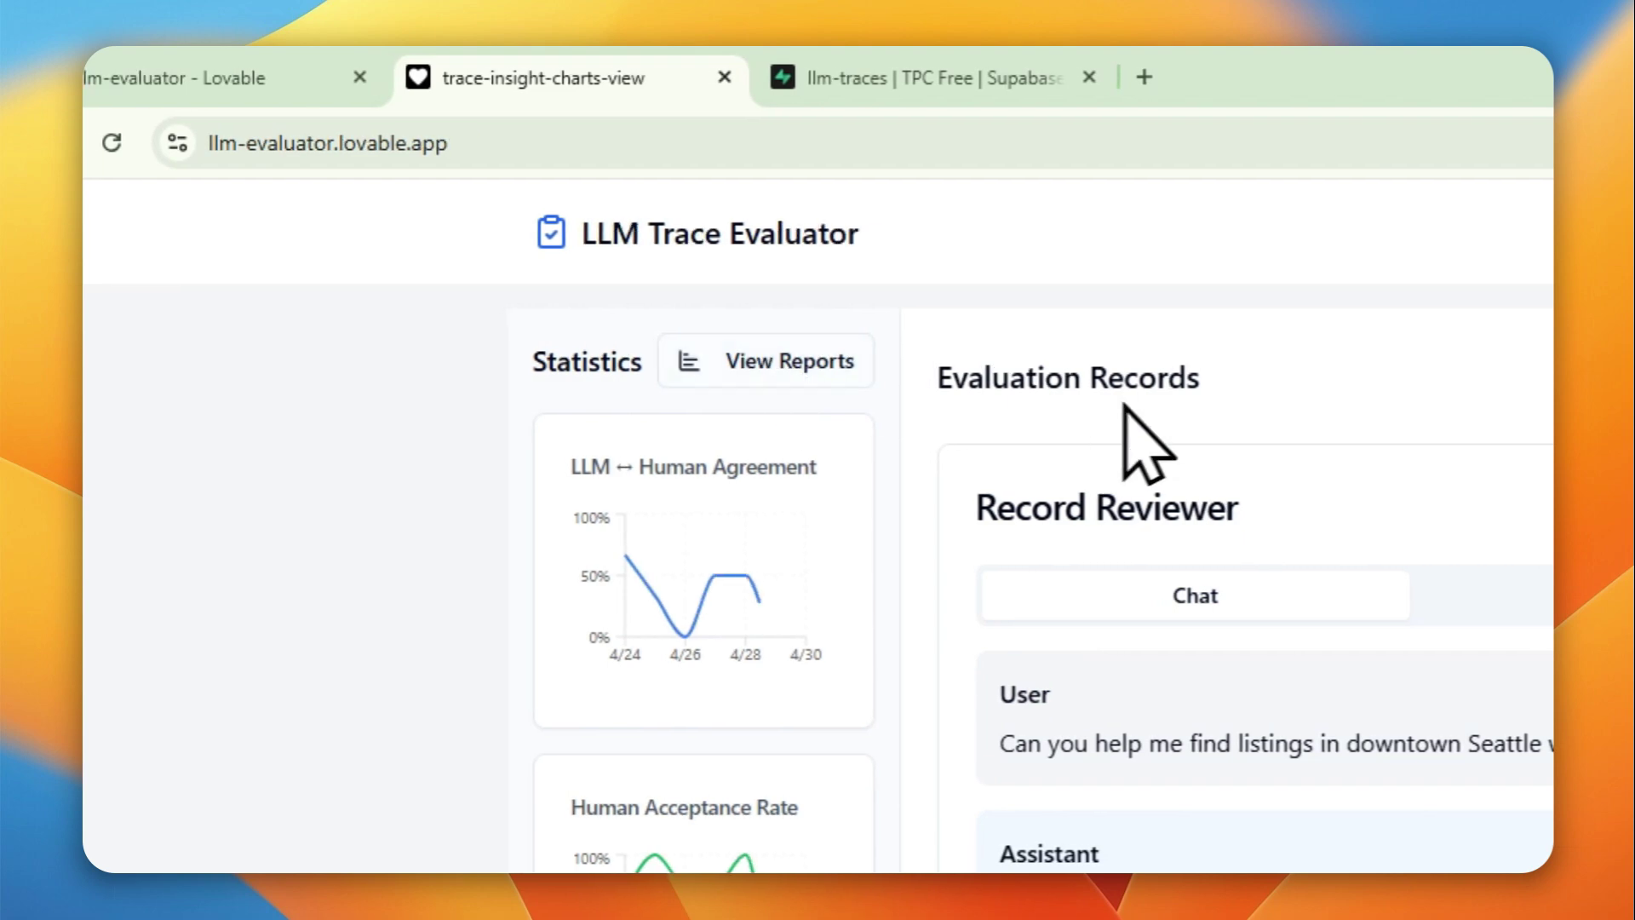
pyautogui.scroll(-3, 1064, 524)
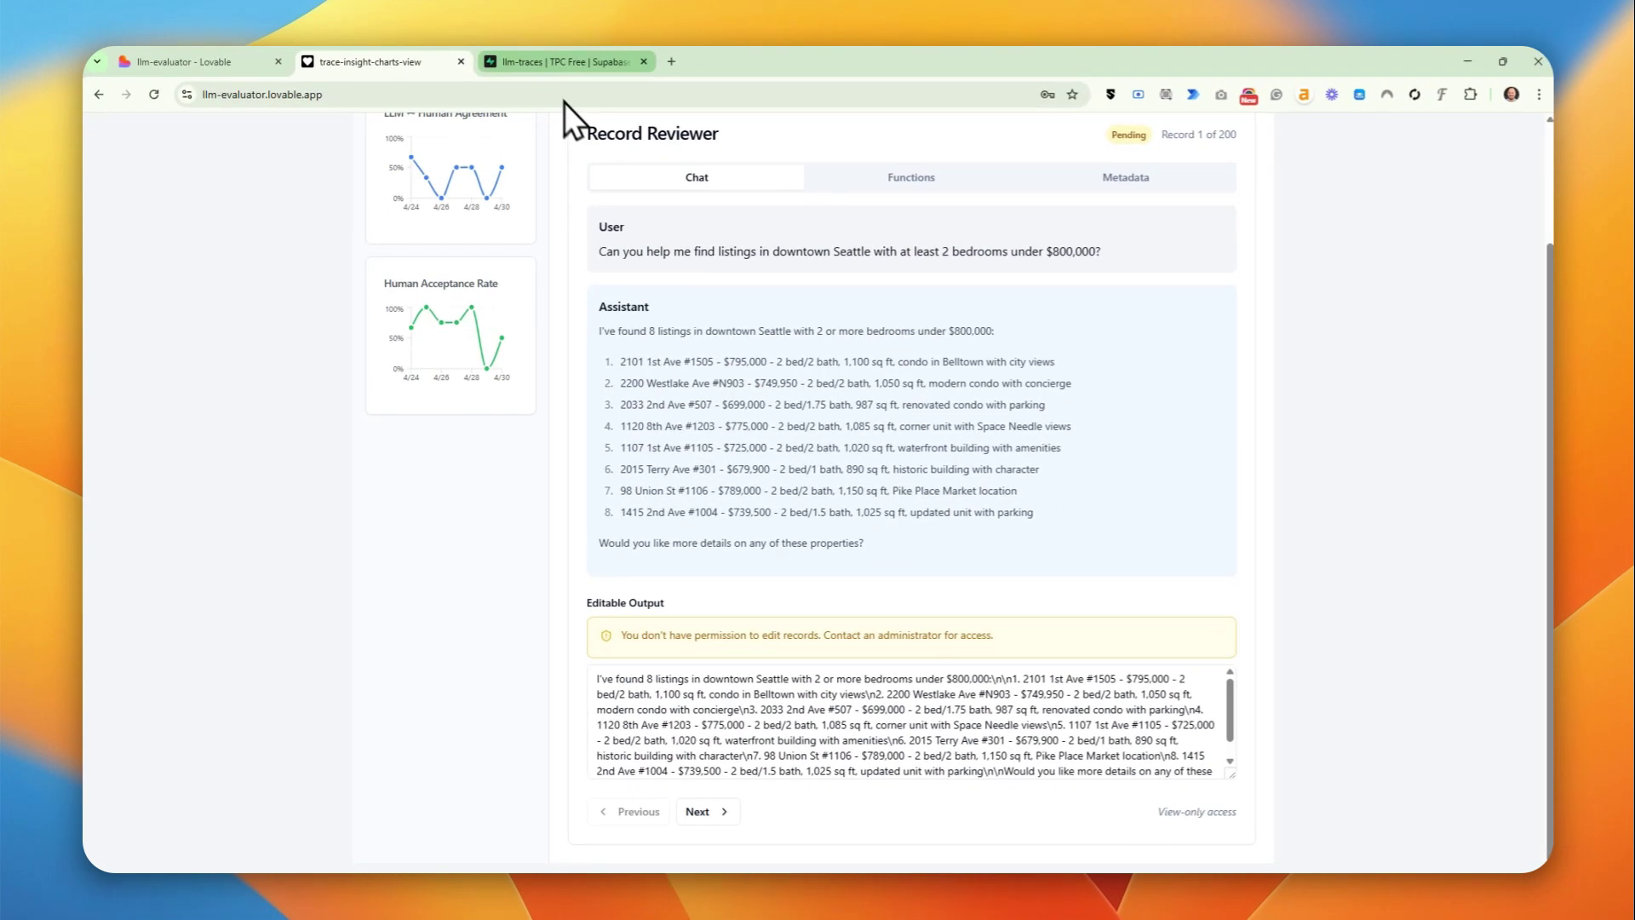
pyautogui.scroll(3, 763, 568)
# - In Supabase's users table, change the role from Inspector to Reviewer, then return to the evaluator
pyautogui.click(579, 63)
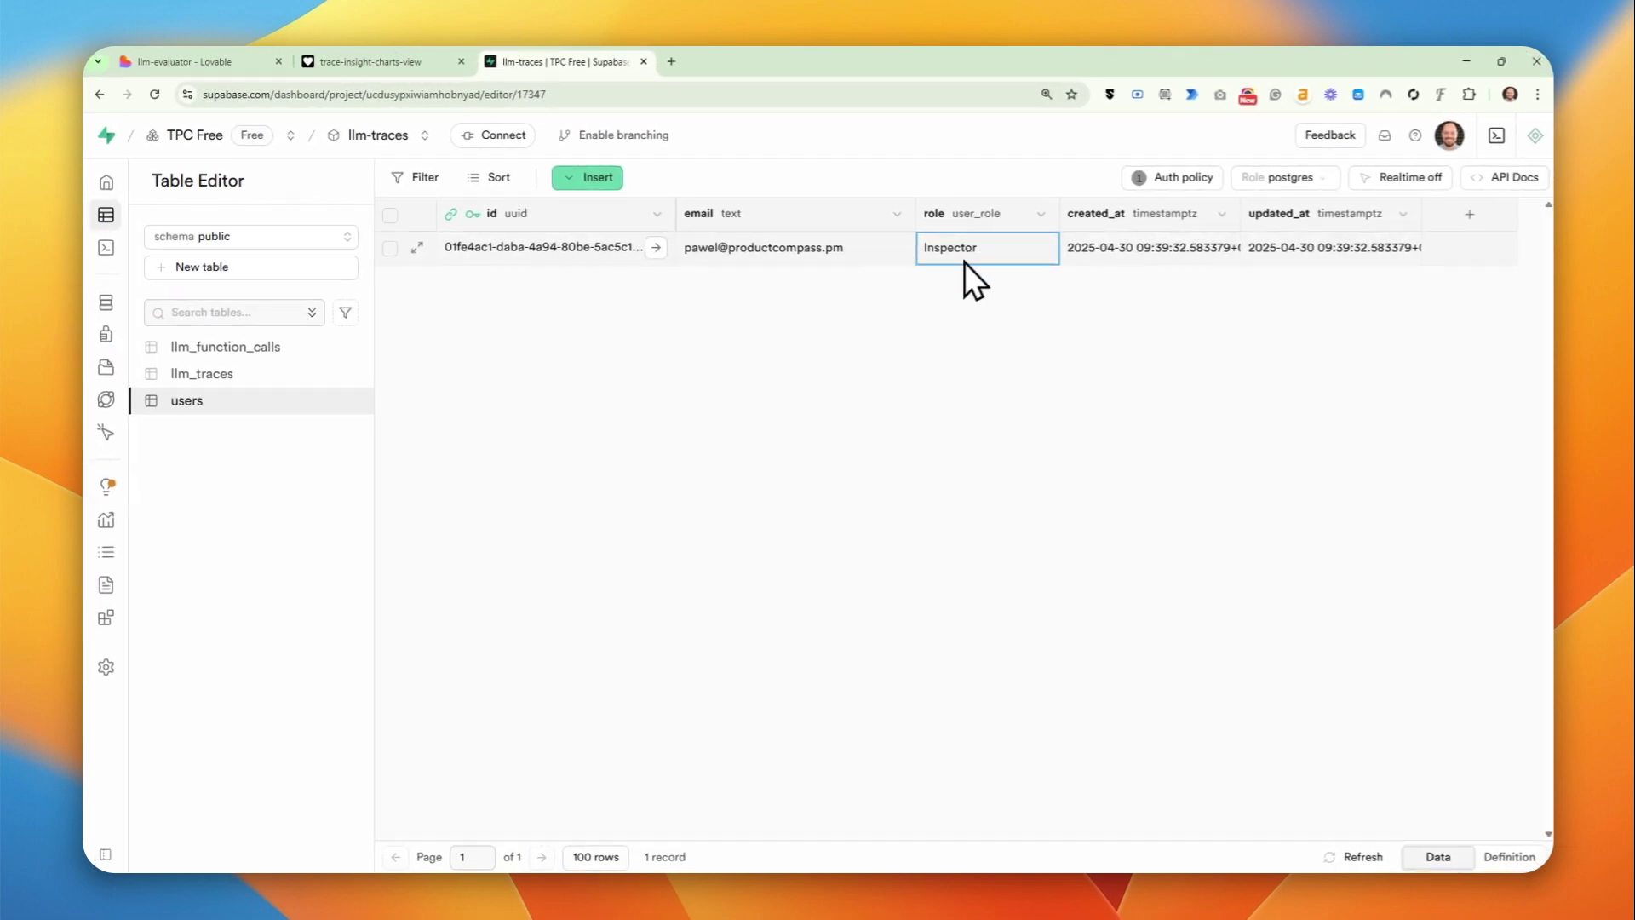
pyautogui.doubleClick(956, 249)
pyautogui.click(955, 248)
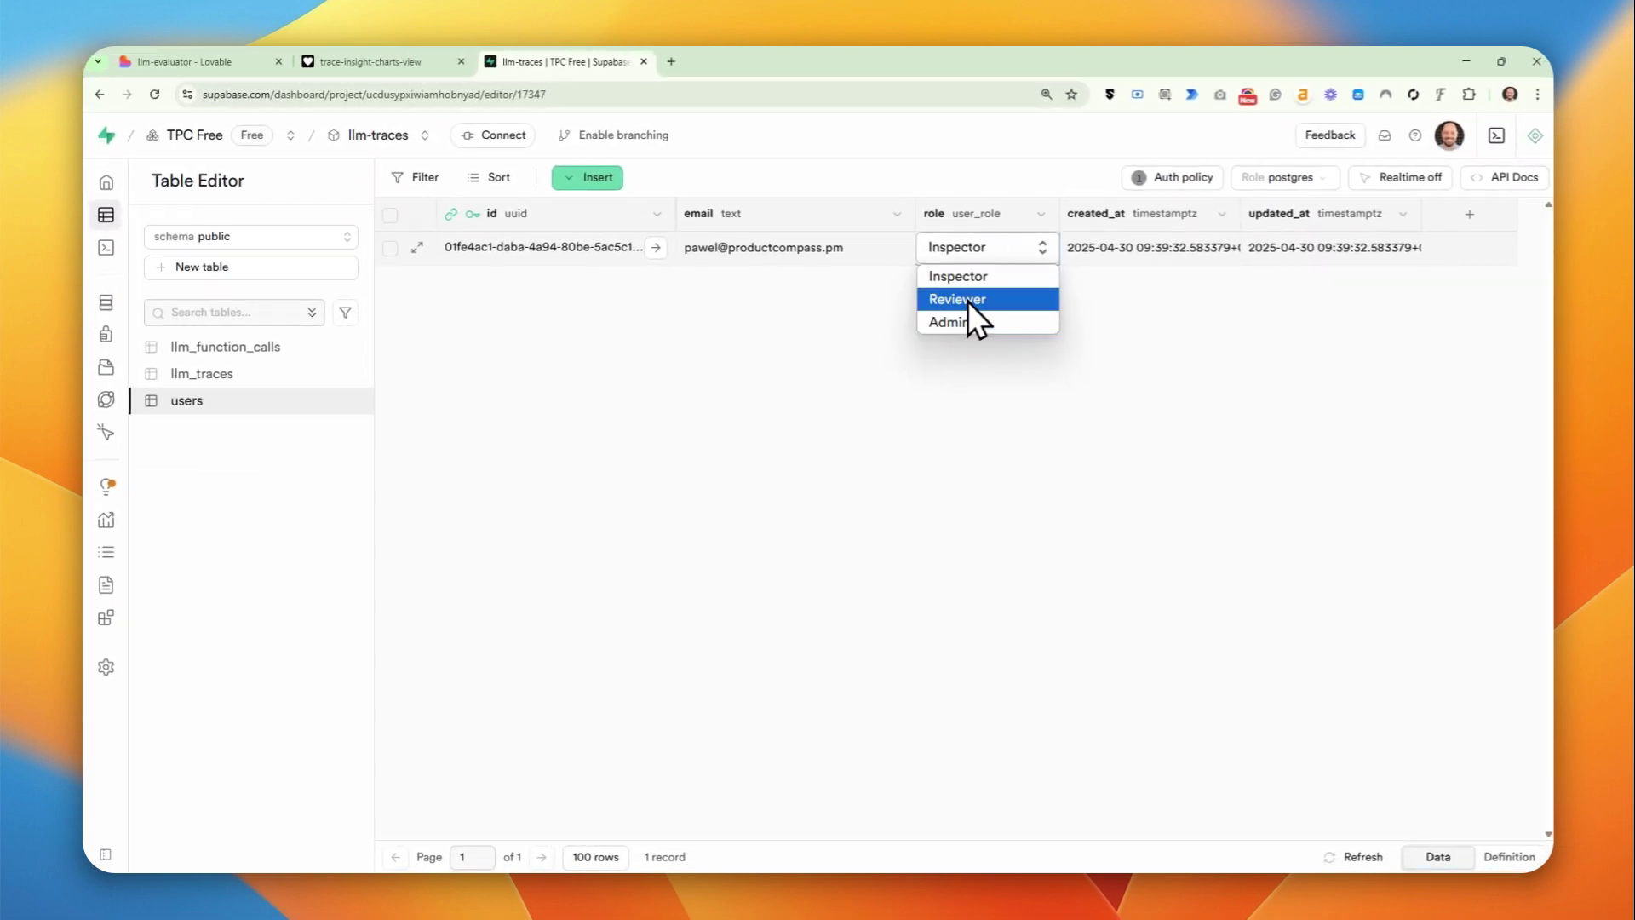
pyautogui.click(1024, 356)
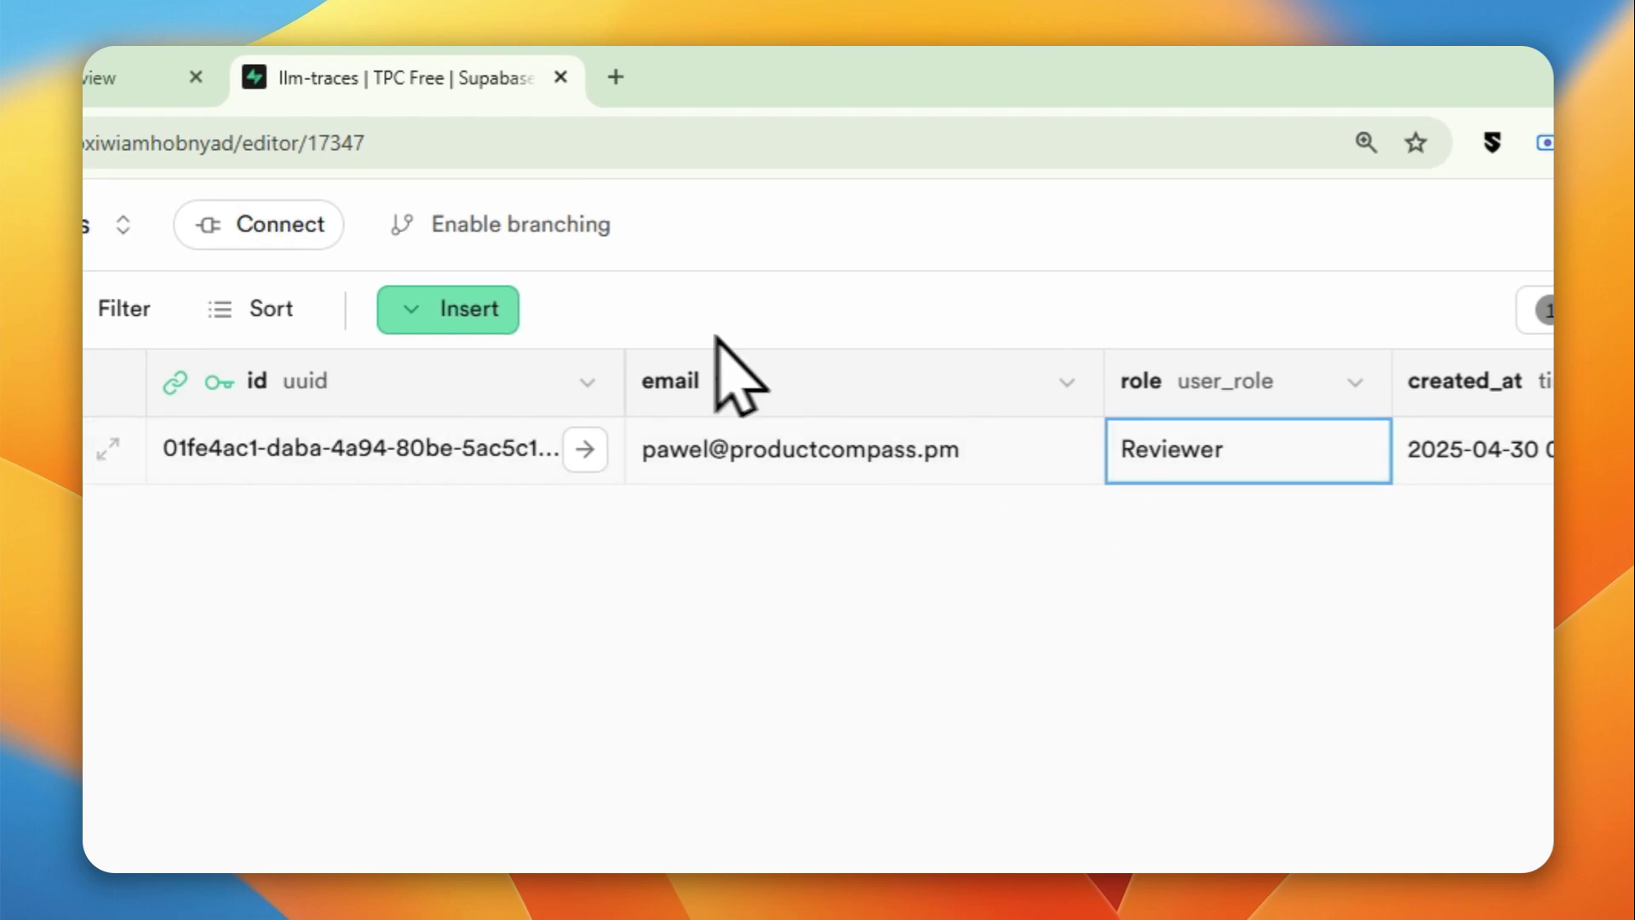
pyautogui.click(439, 77)
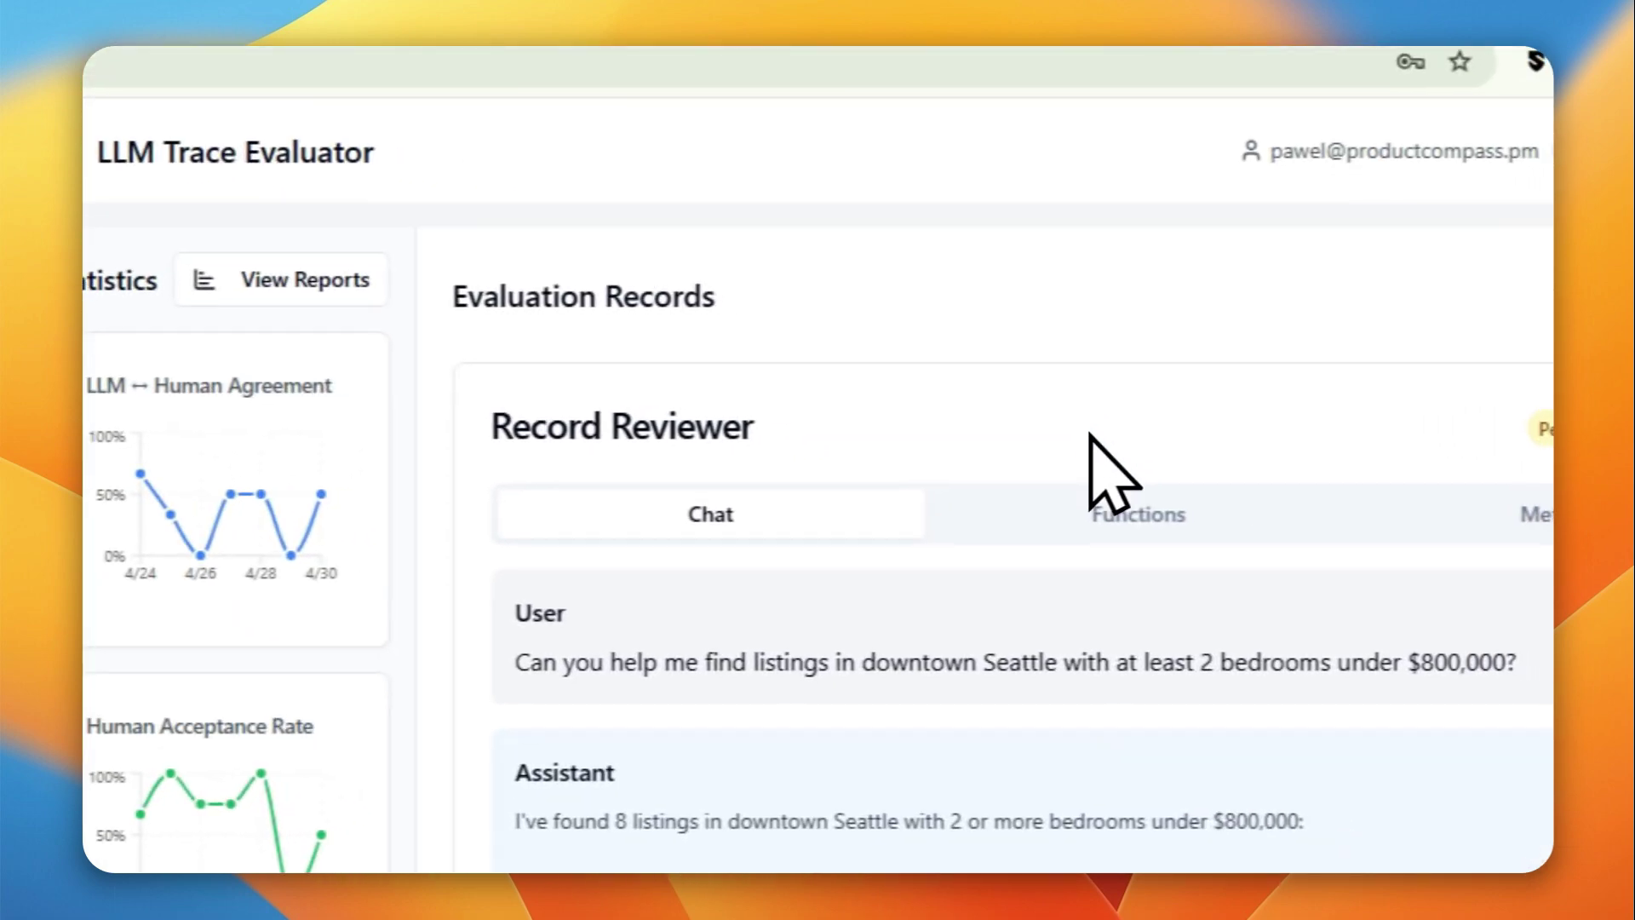
# - Accept evaluation record 1
pyautogui.scroll(-2, 946, 401)
pyautogui.scroll(2, 945, 400)
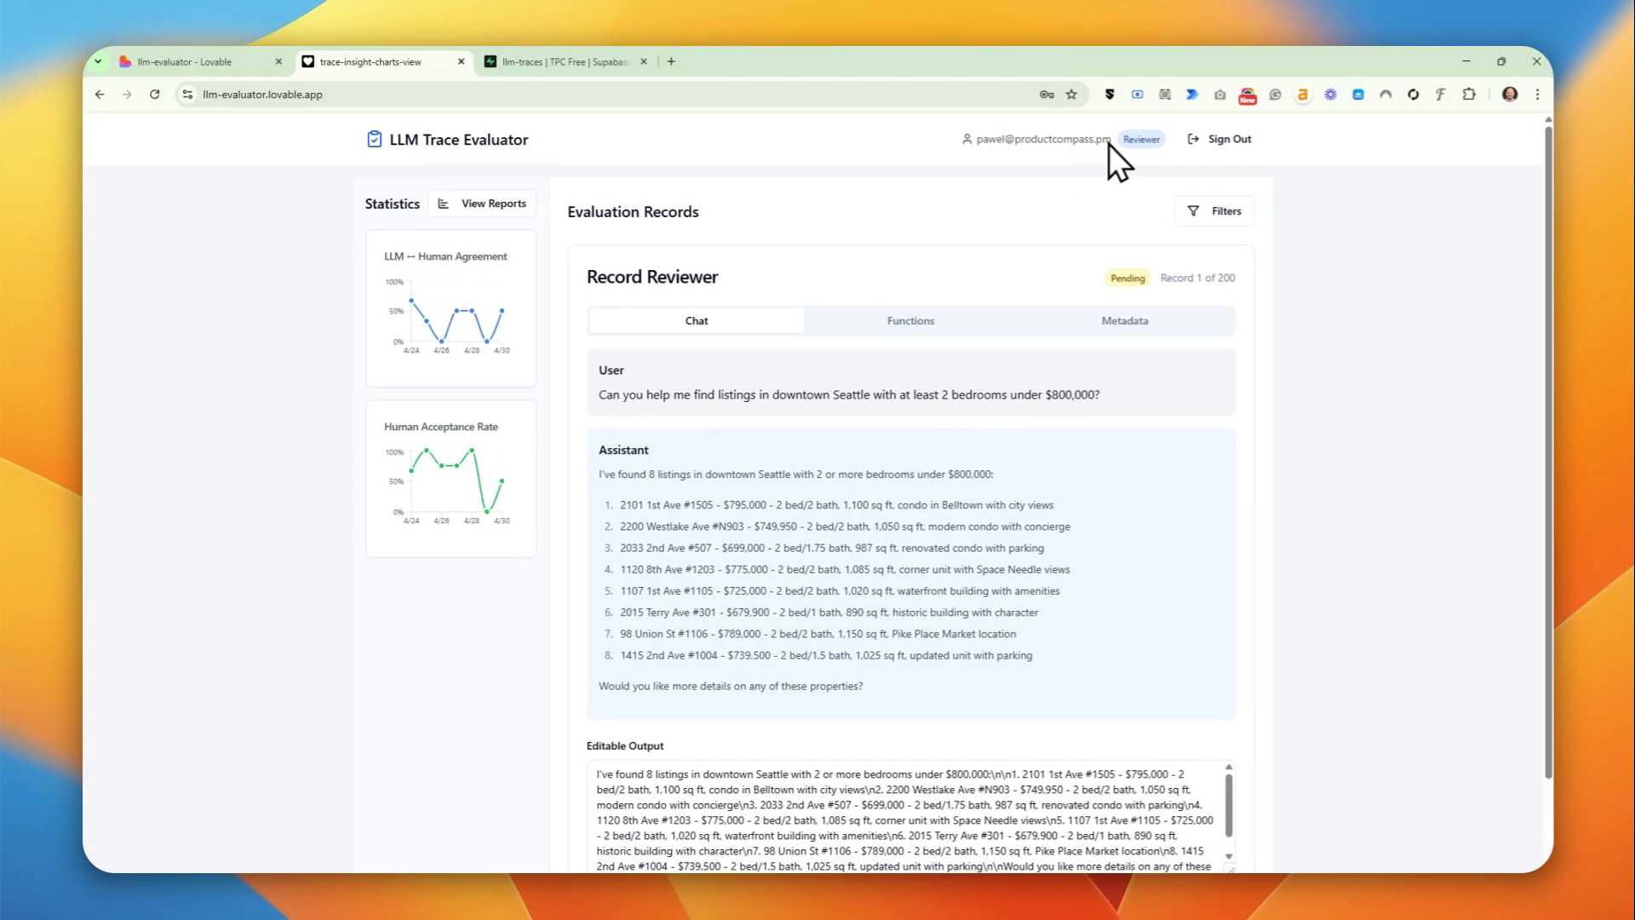
pyautogui.moveTo(1137, 142)
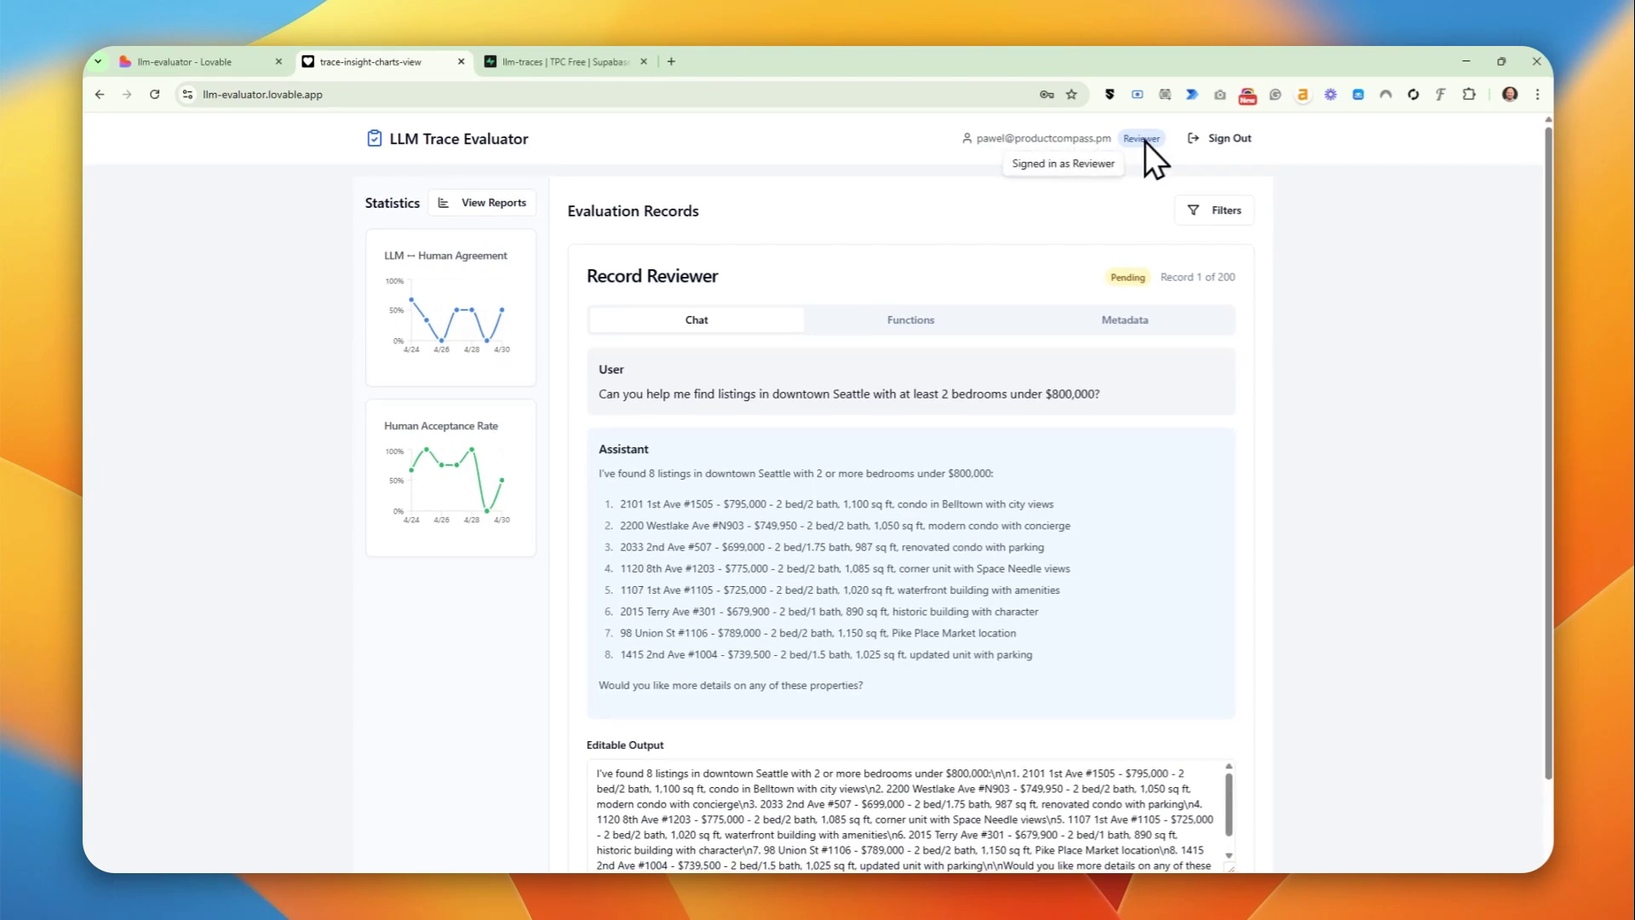
pyautogui.scroll(-2, 1146, 141)
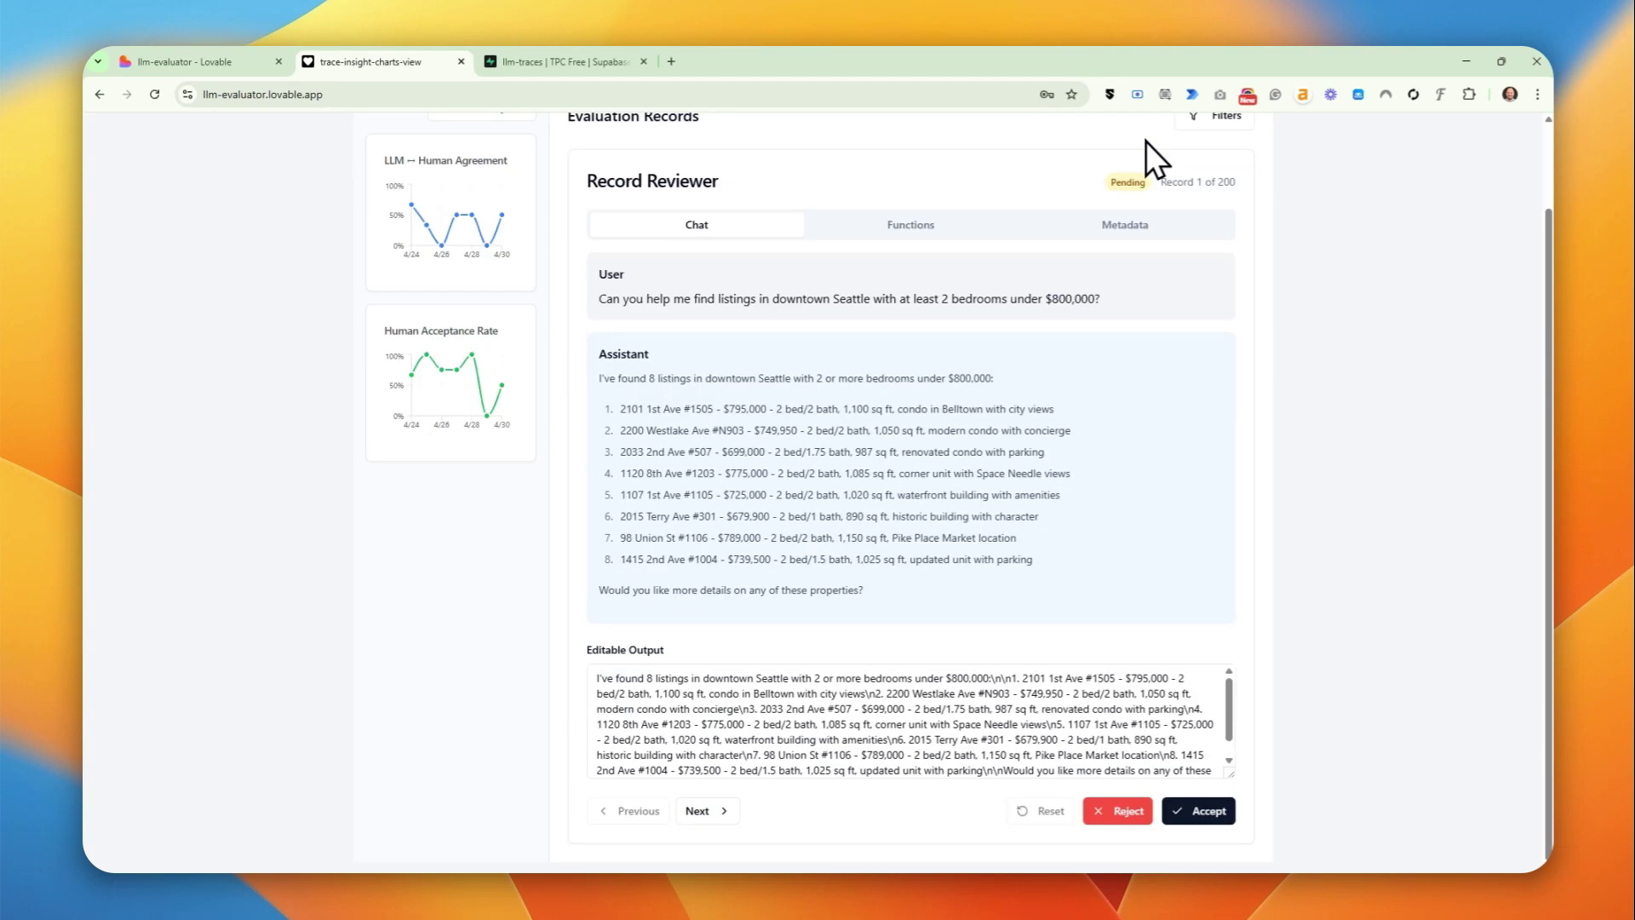
pyautogui.click(1165, 813)
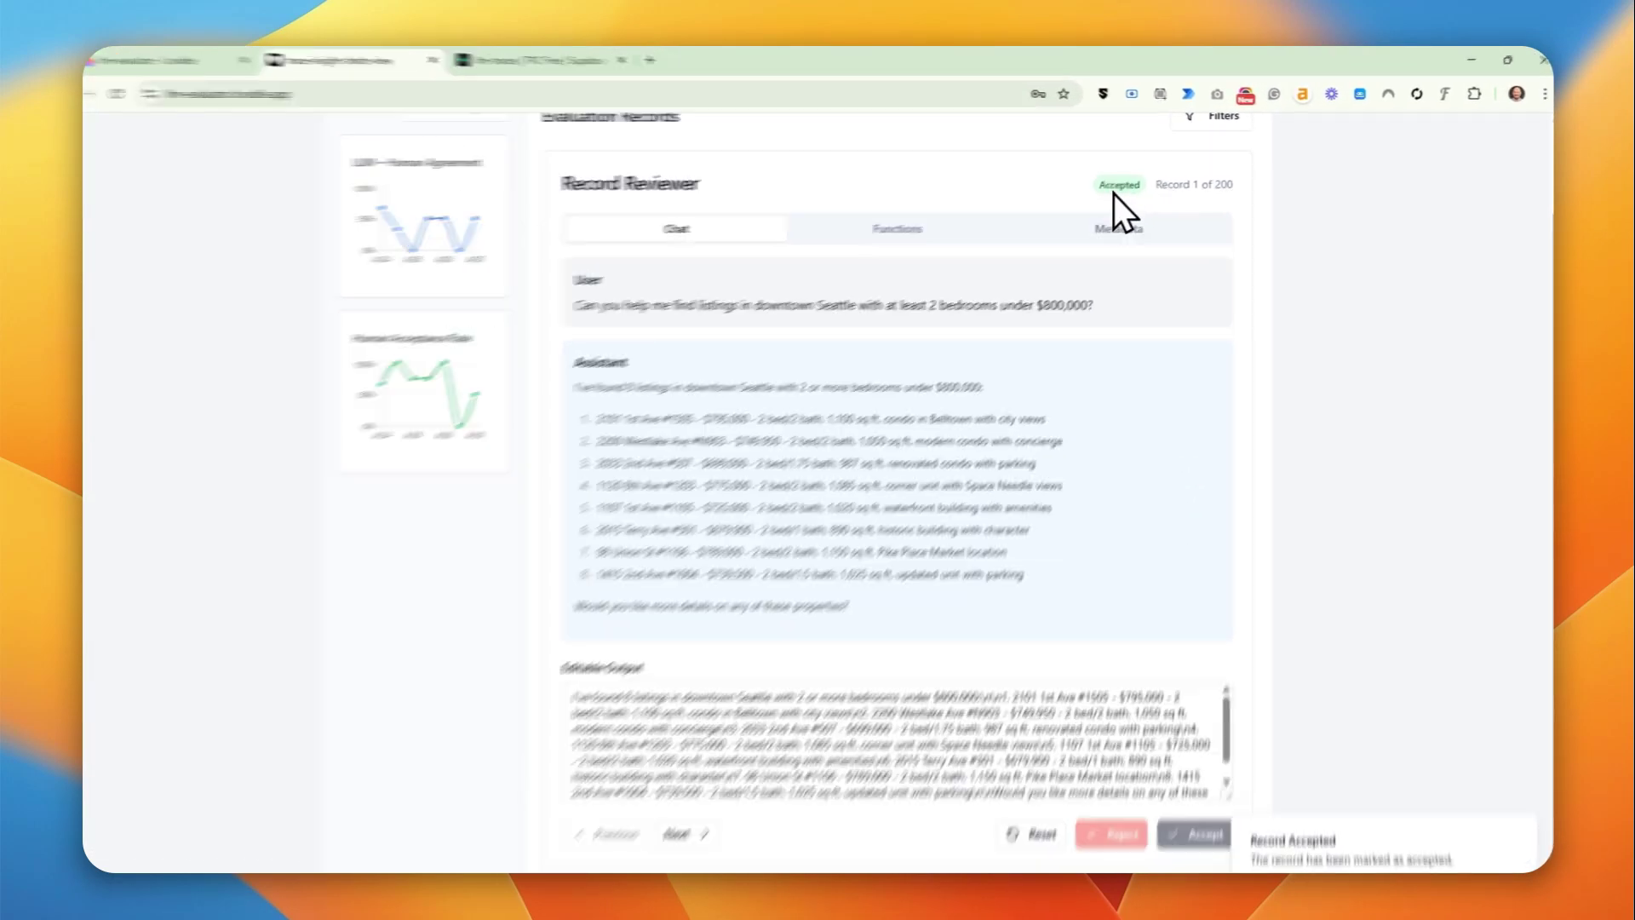
# - Show record 1's metadata, highlighting its Accepted status and Pass LLM score
pyautogui.click(1121, 223)
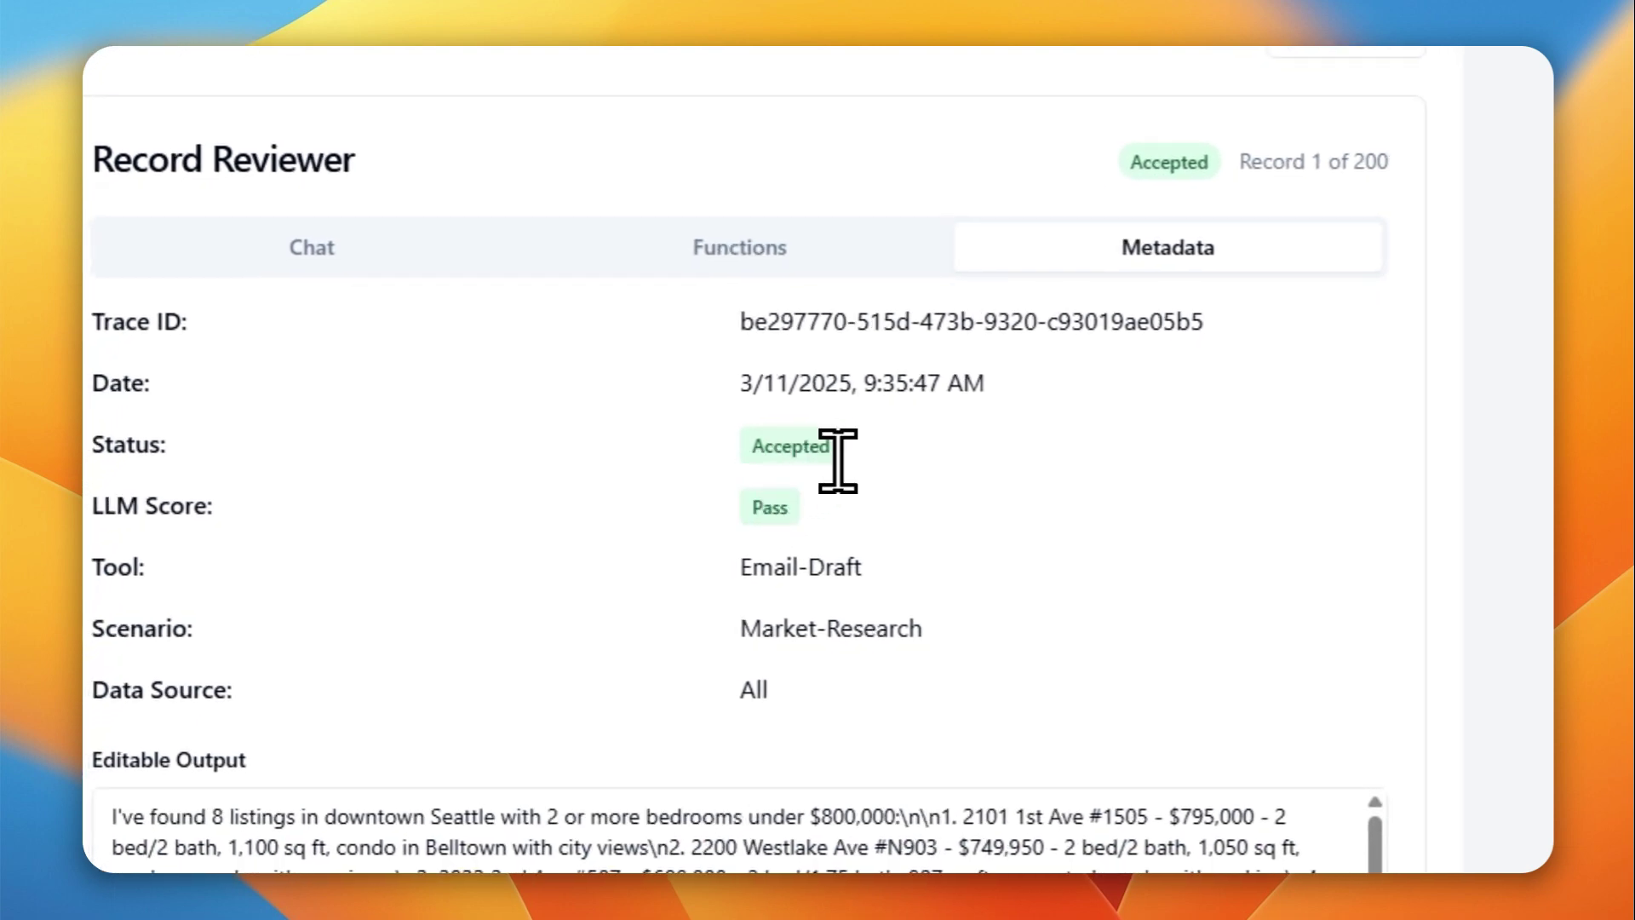
pyautogui.moveTo(840, 453); pyautogui.dragTo(861, 492)
pyautogui.click(878, 506)
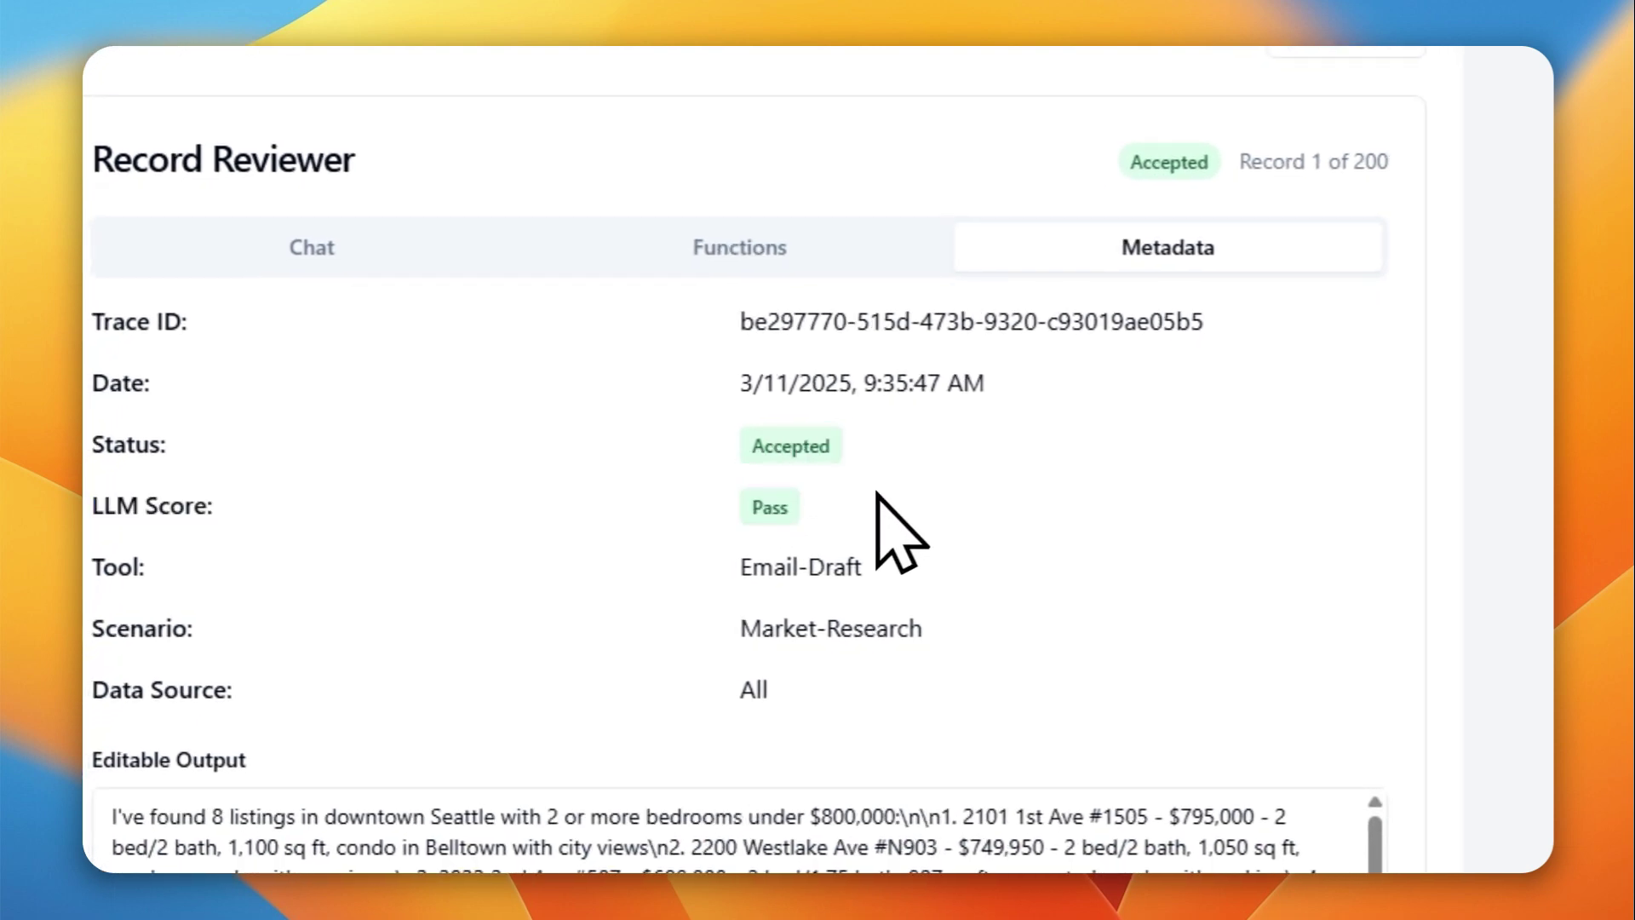
pyautogui.moveTo(764, 446); pyautogui.dragTo(826, 472)
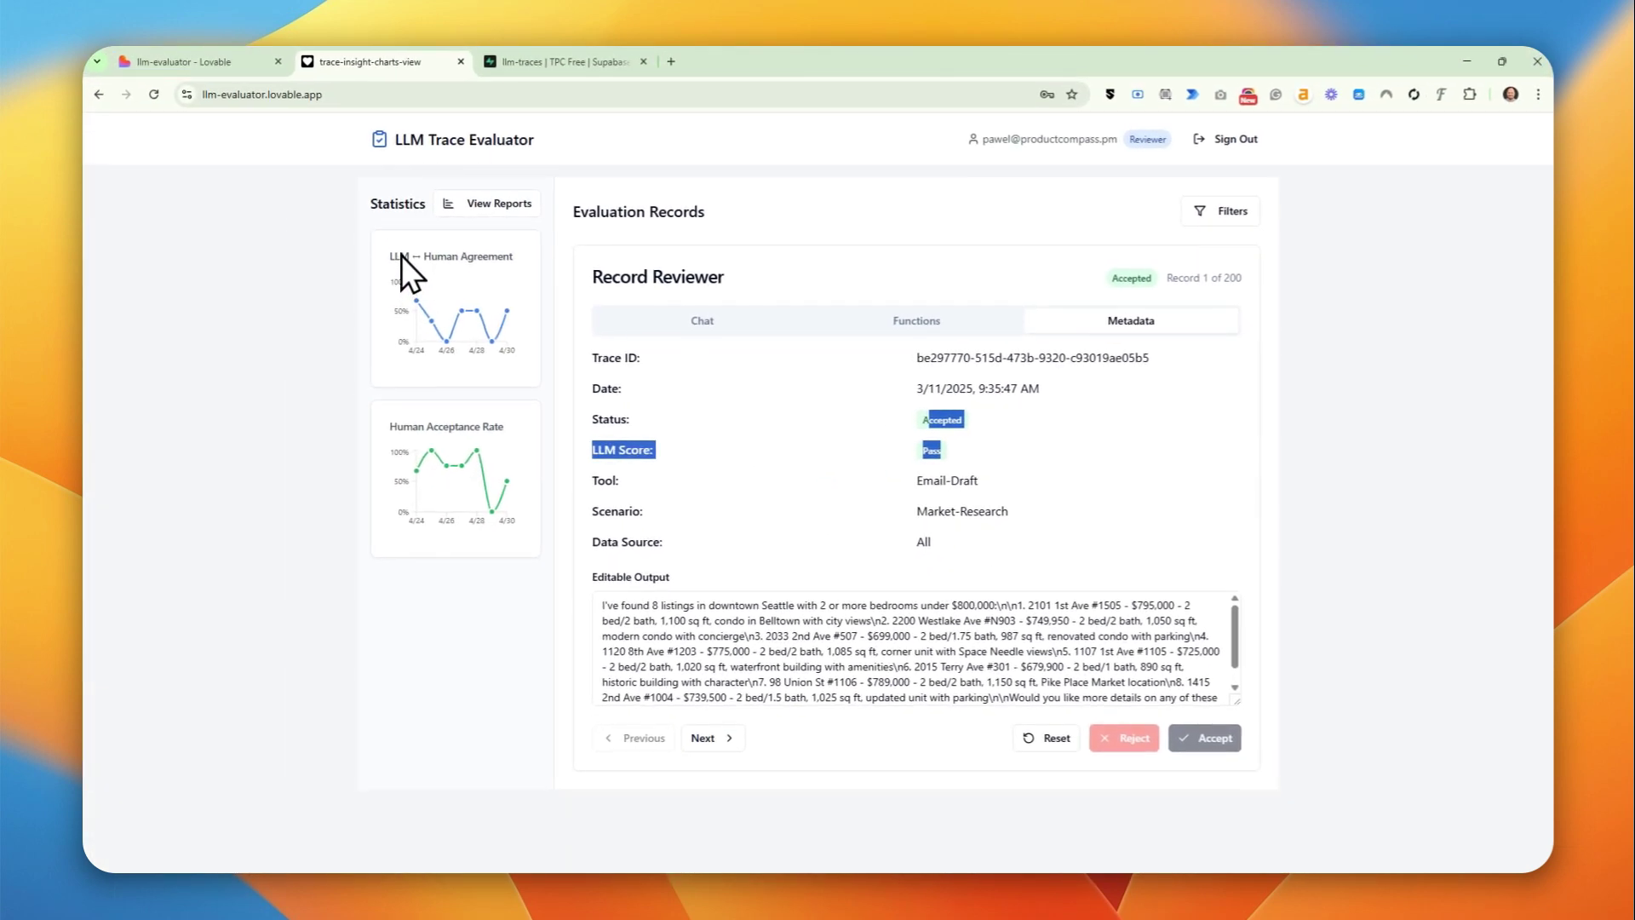
# - Reset record 1 to Pending, cancel an attempted rejection, and switch back to Supabase
pyautogui.moveTo(402, 307)
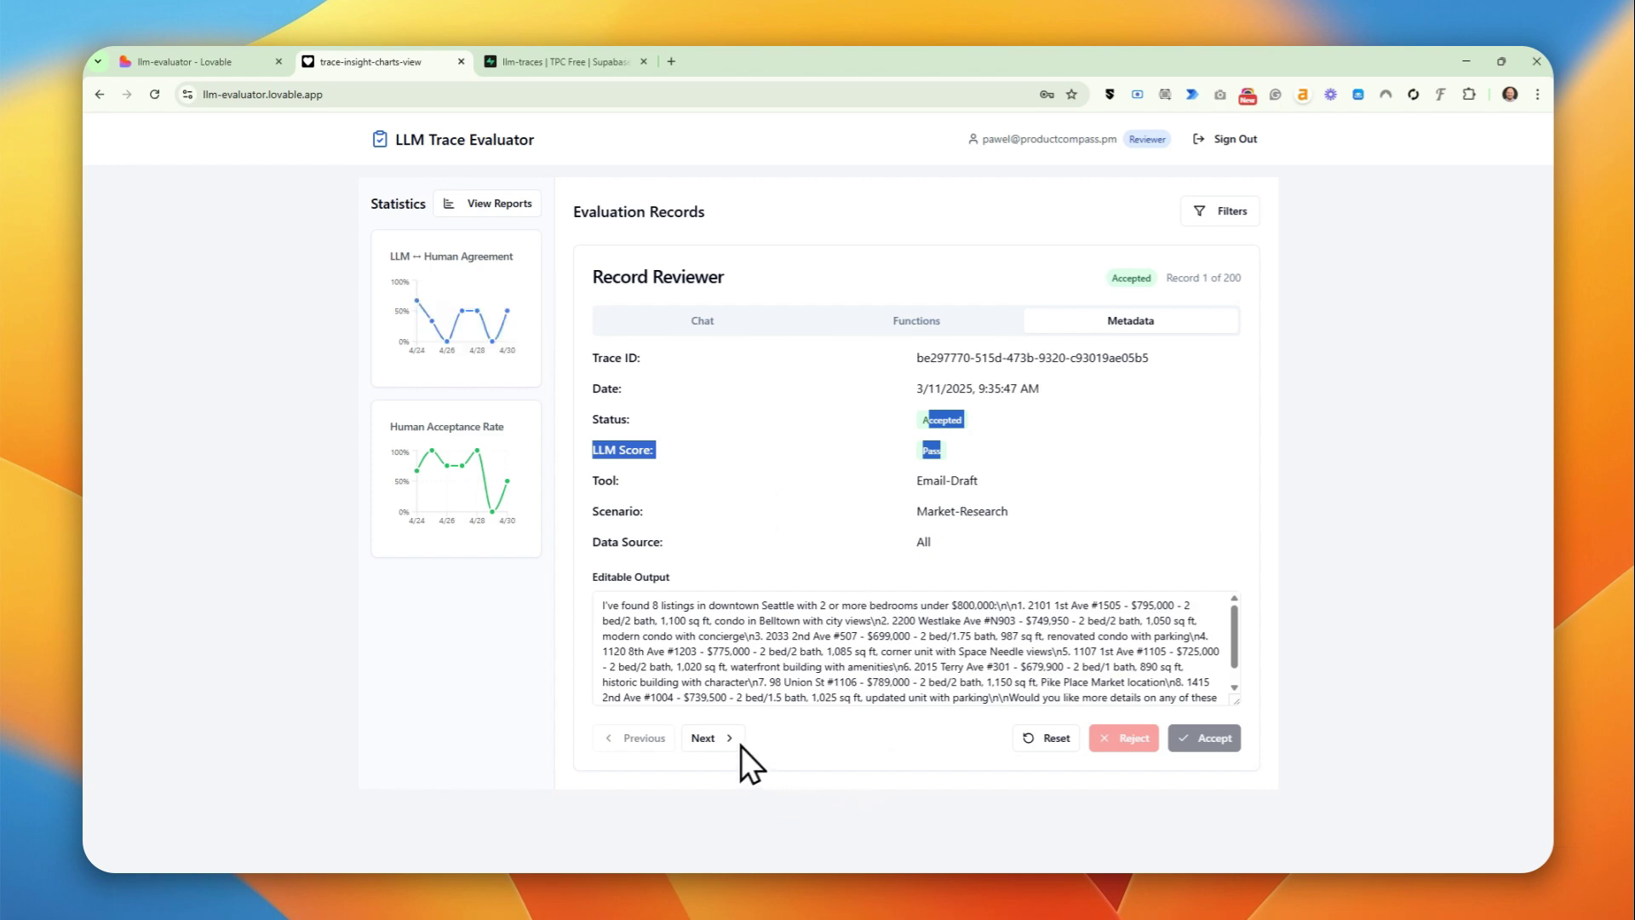
pyautogui.click(1075, 739)
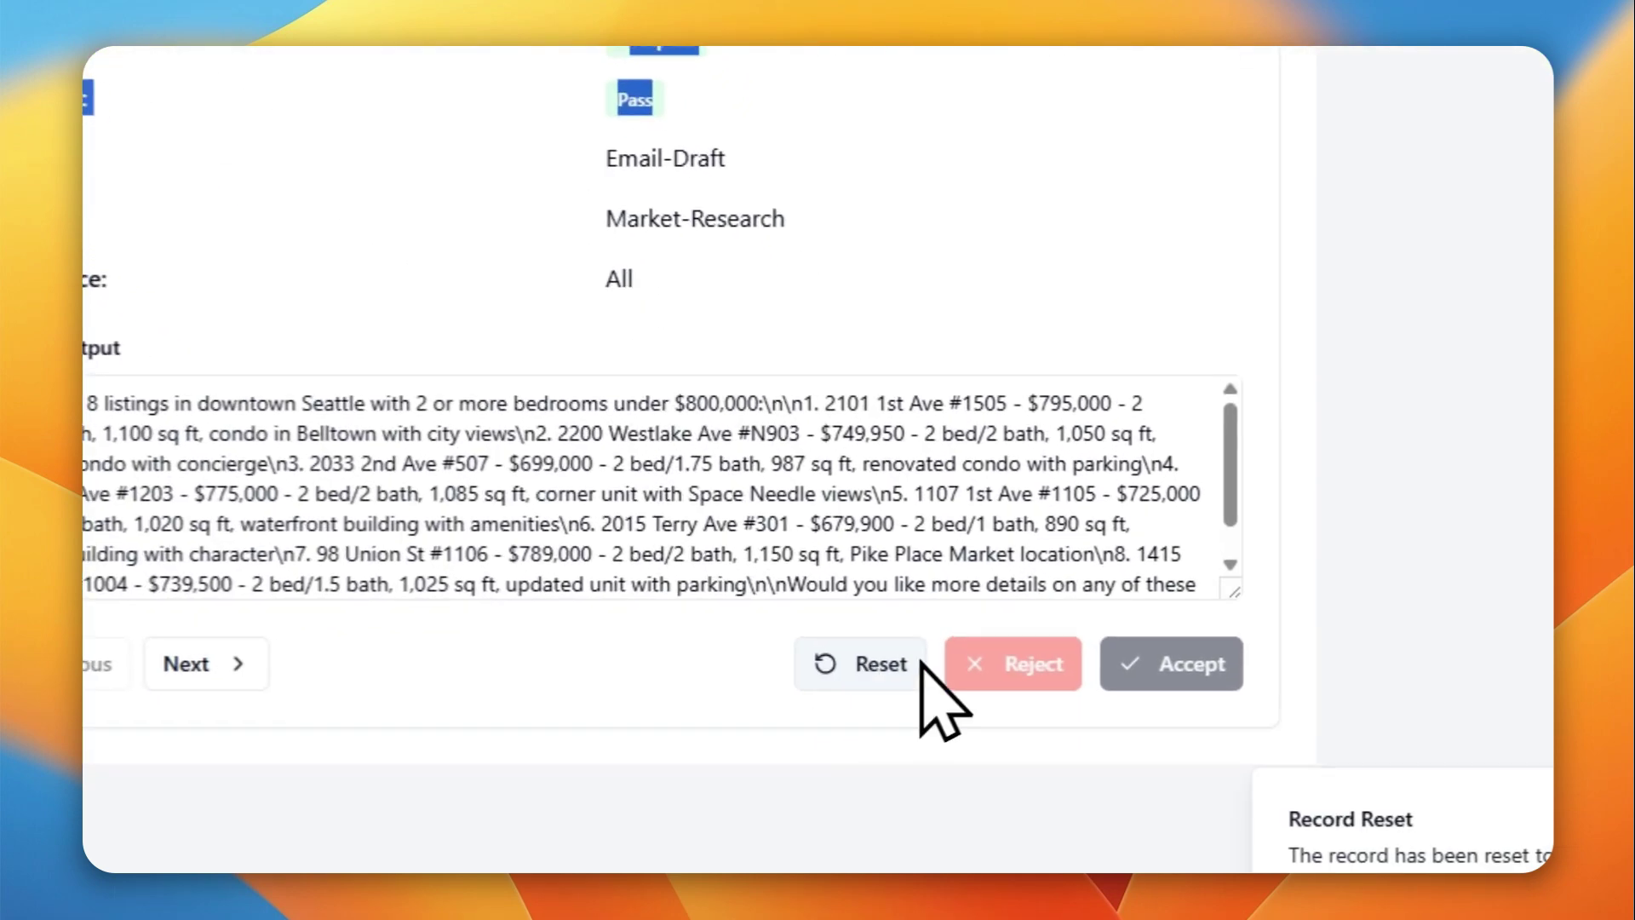
pyautogui.click(984, 673)
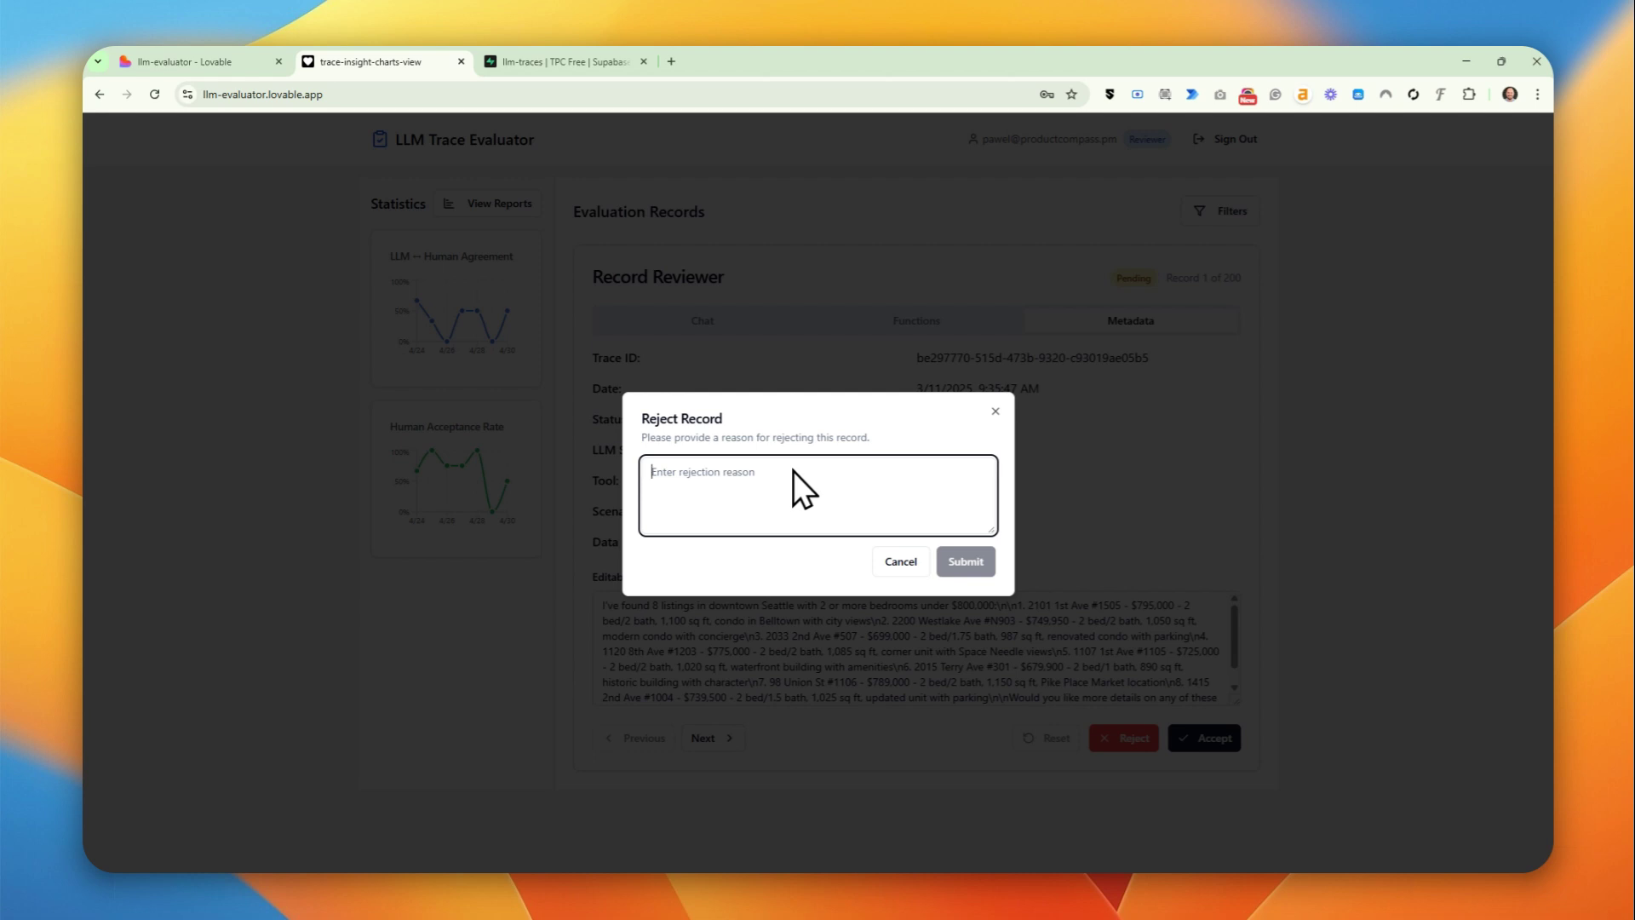
pyautogui.click(909, 274)
pyautogui.moveTo(480, 270)
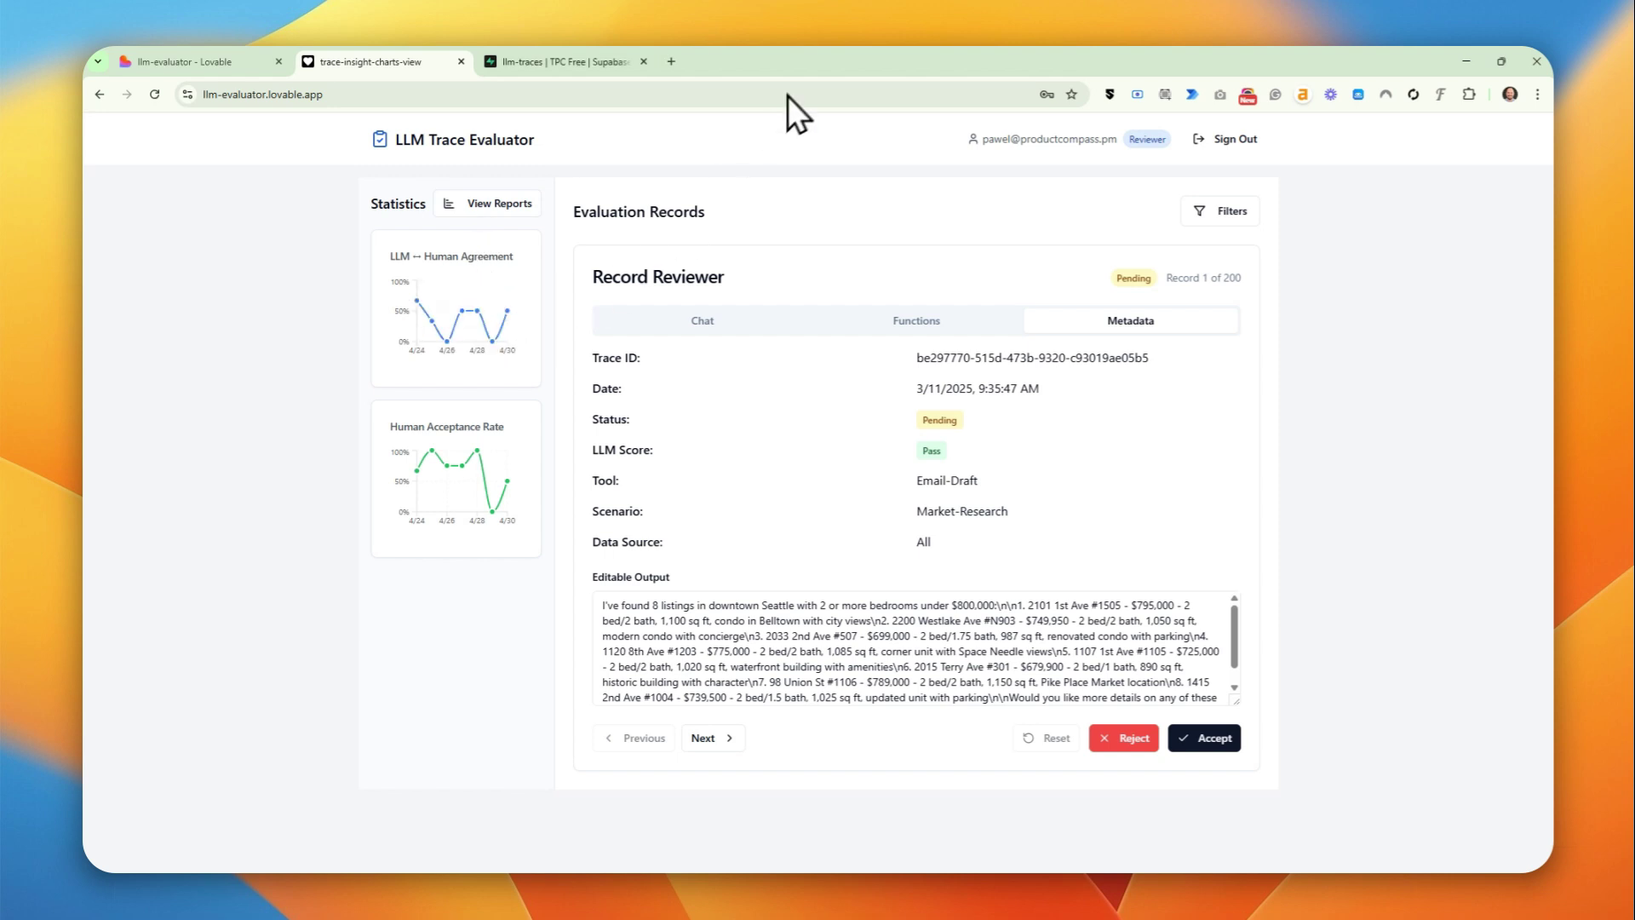
pyautogui.click(596, 61)
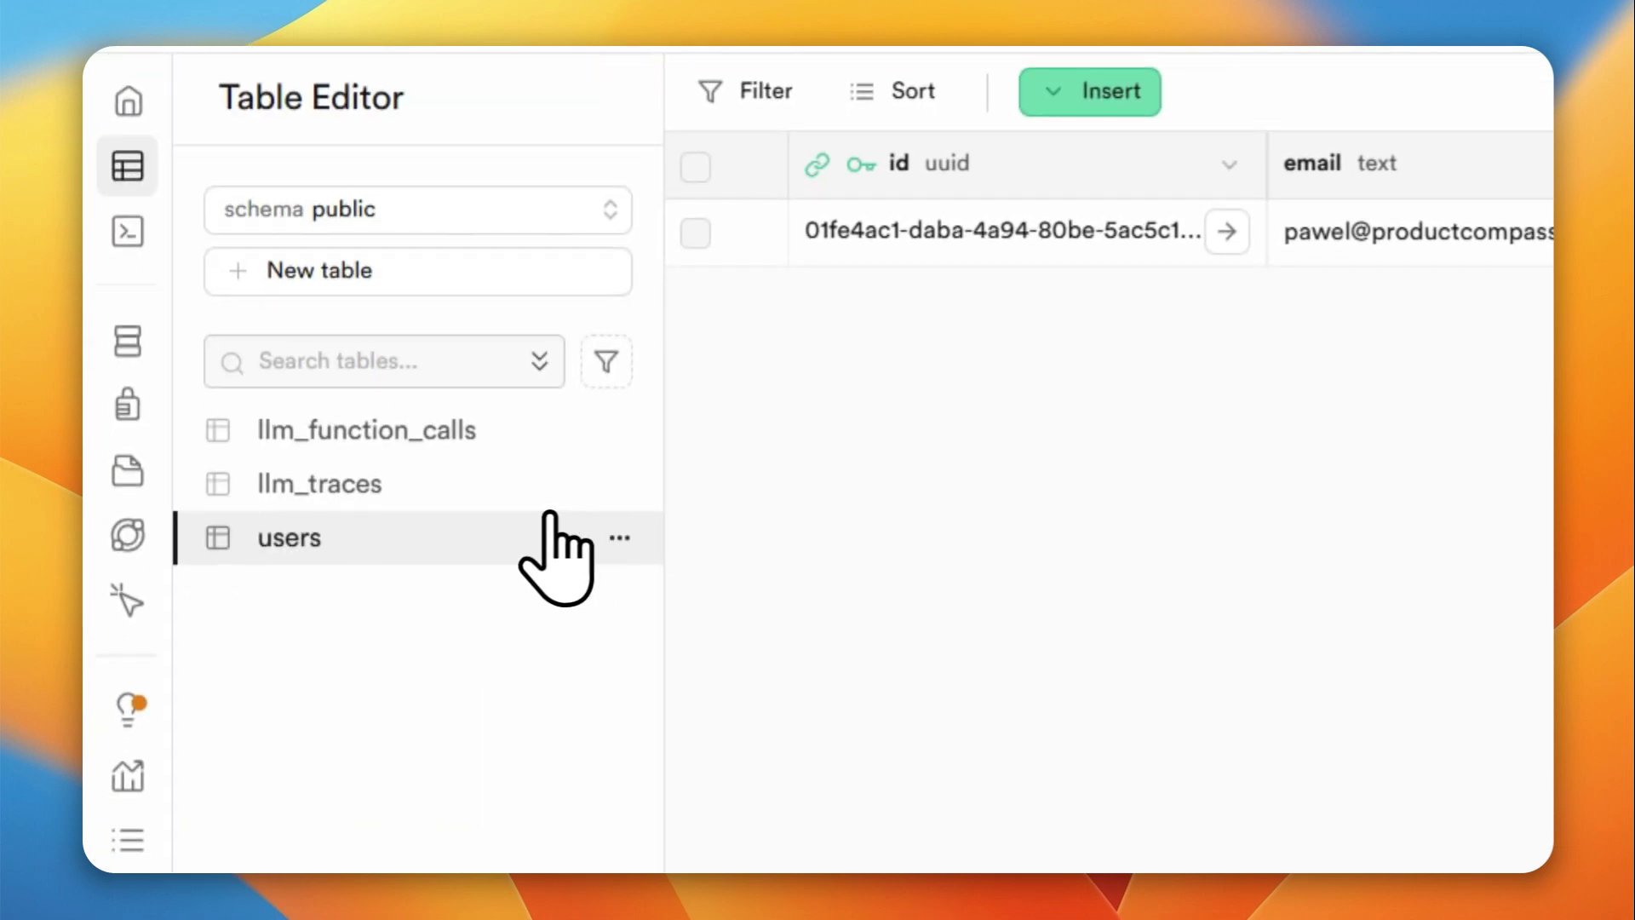
pyautogui.click(136, 694)
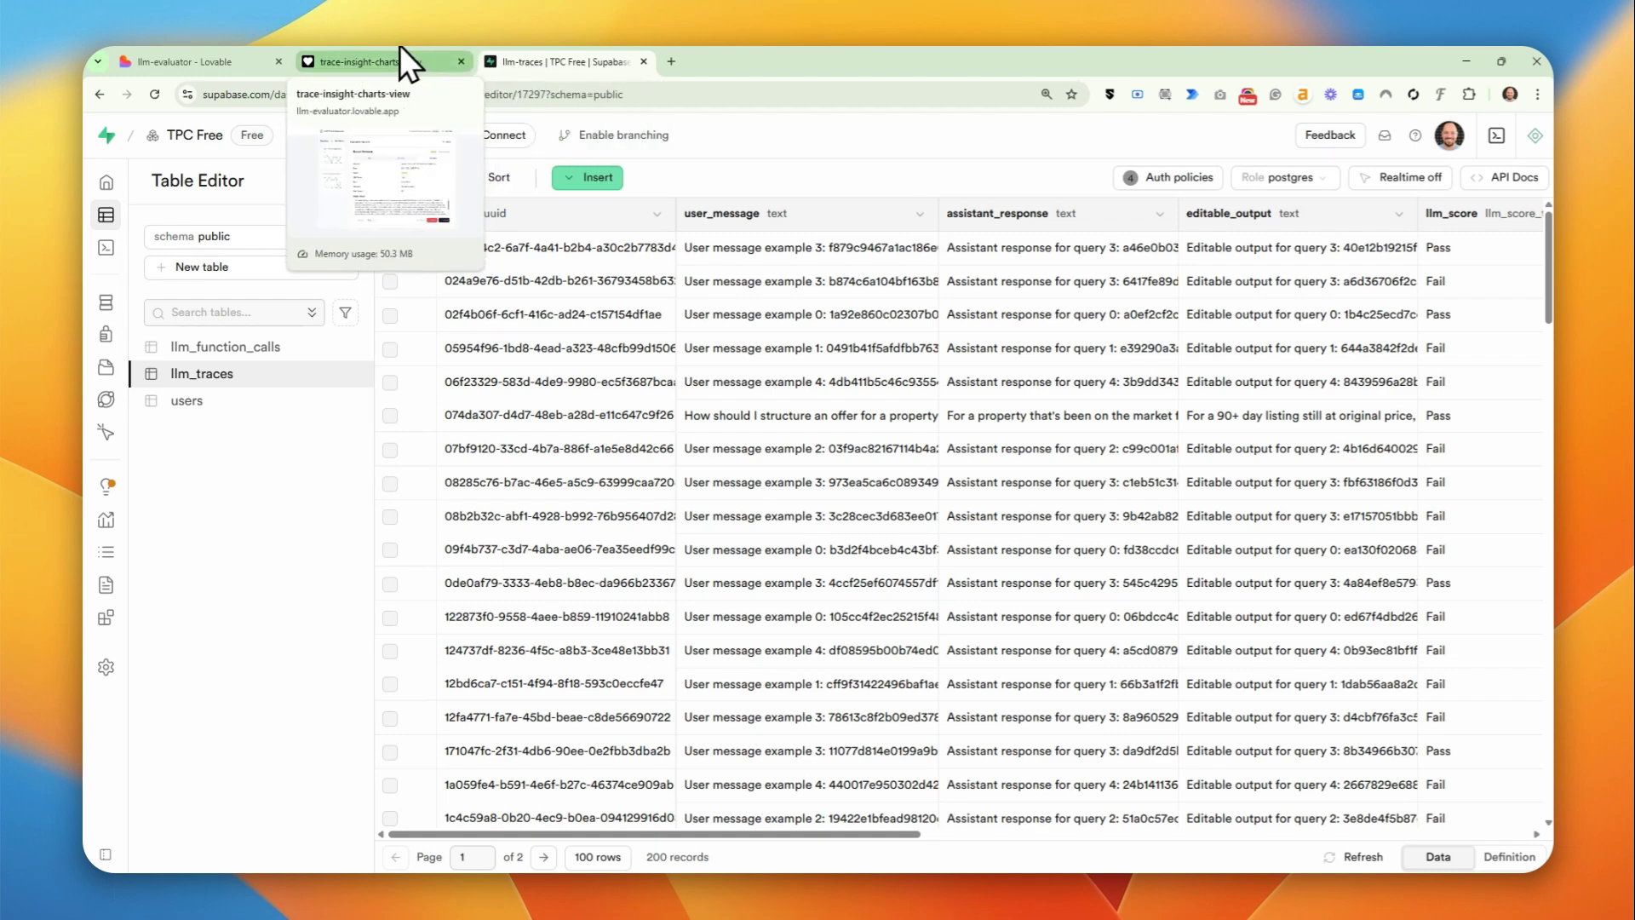
pyautogui.click(358, 49)
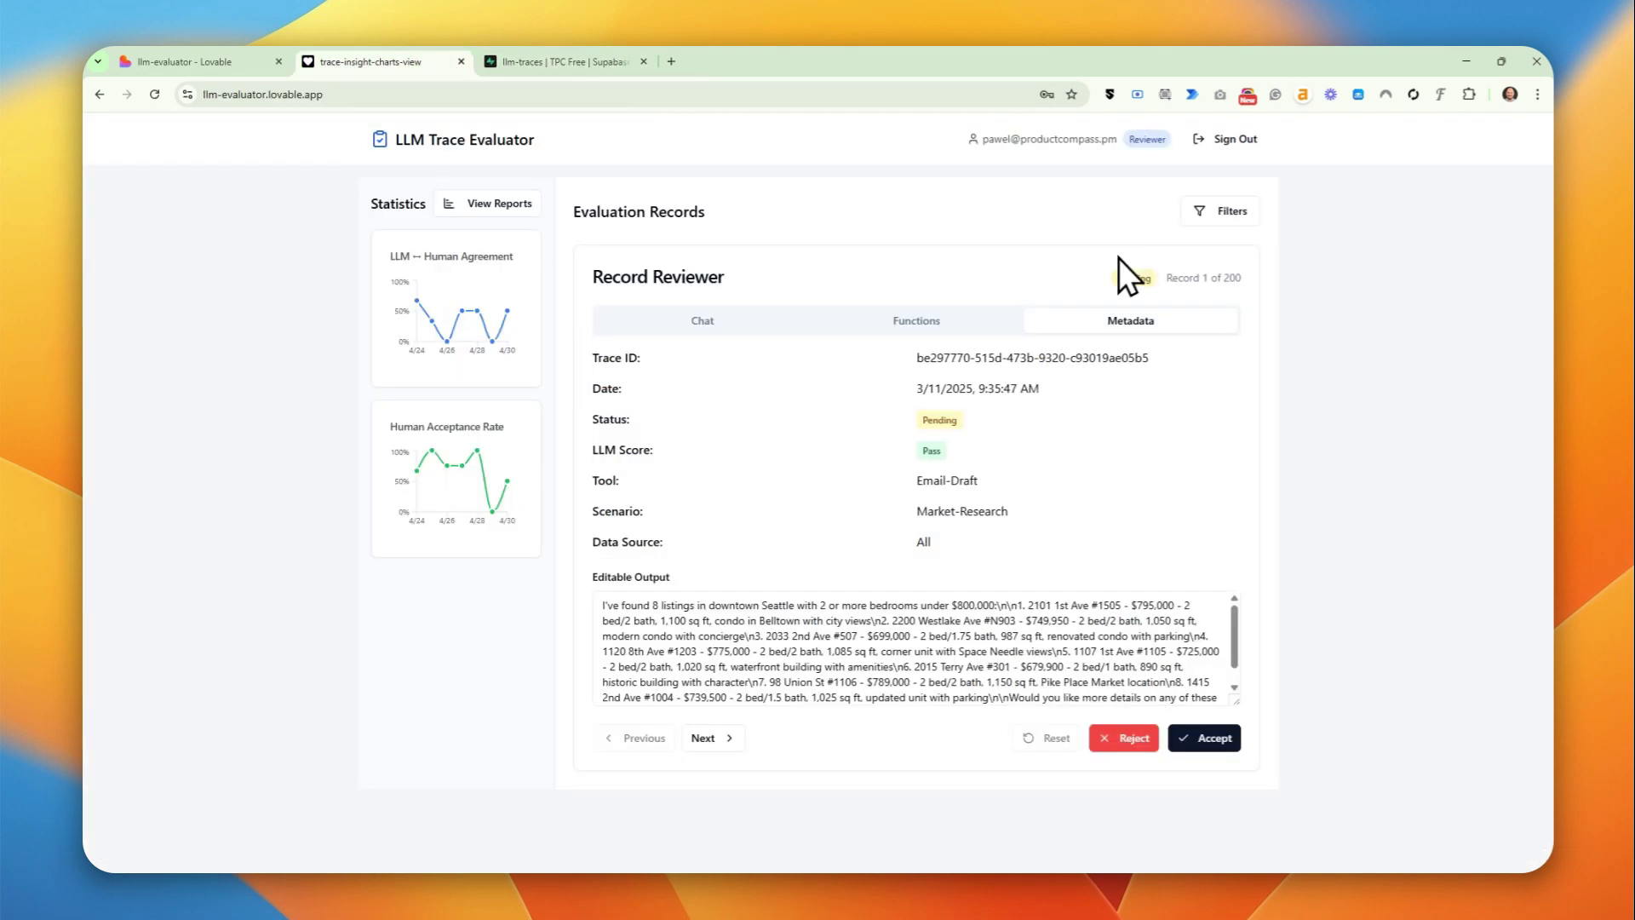